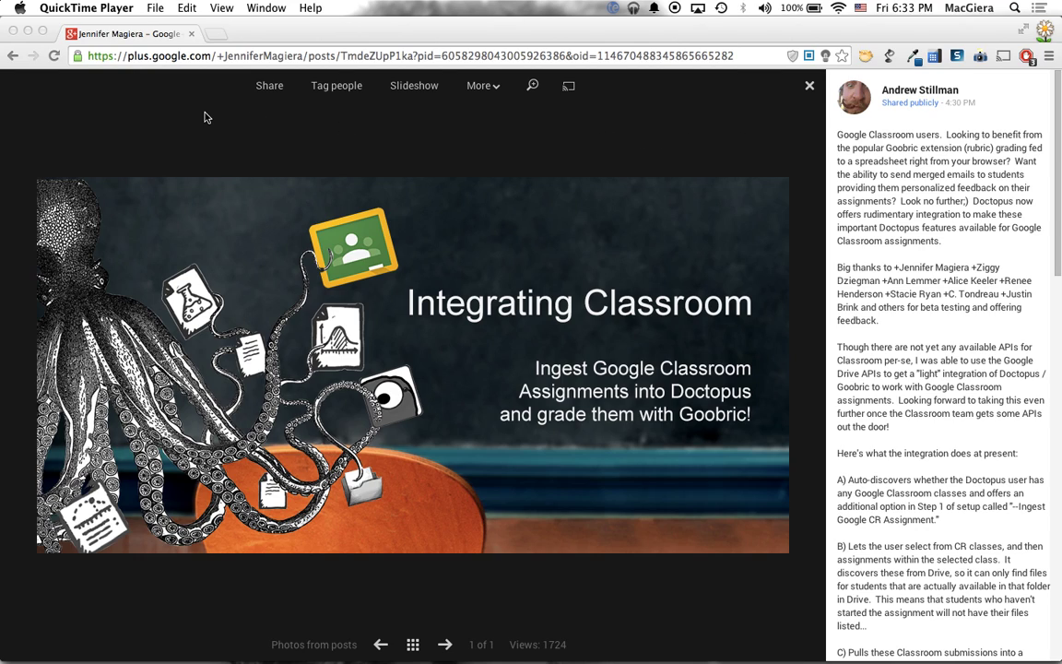
# Switch to the teacher's Classroom page, dismiss the class folder tip and open the class
pyautogui.click(191, 33)
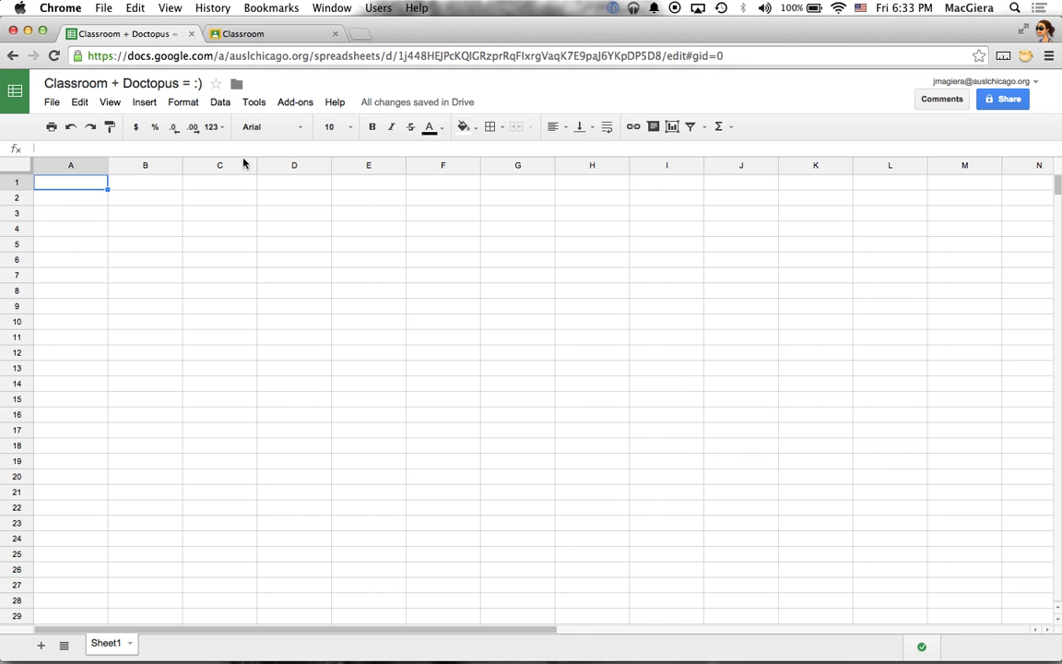
pyautogui.click(254, 35)
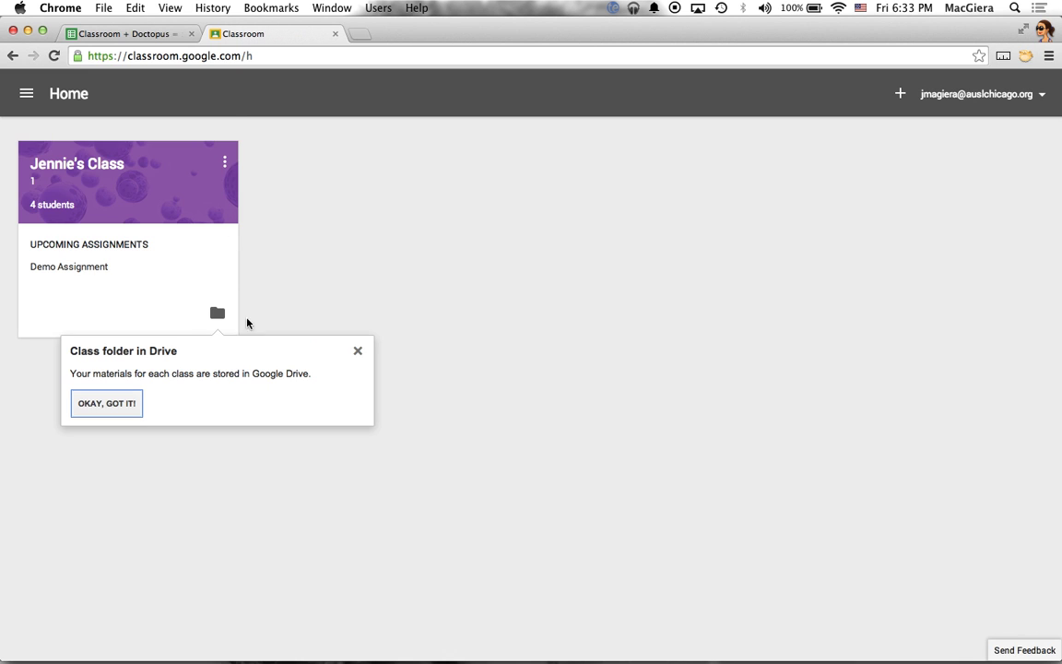
pyautogui.click(105, 403)
pyautogui.click(91, 163)
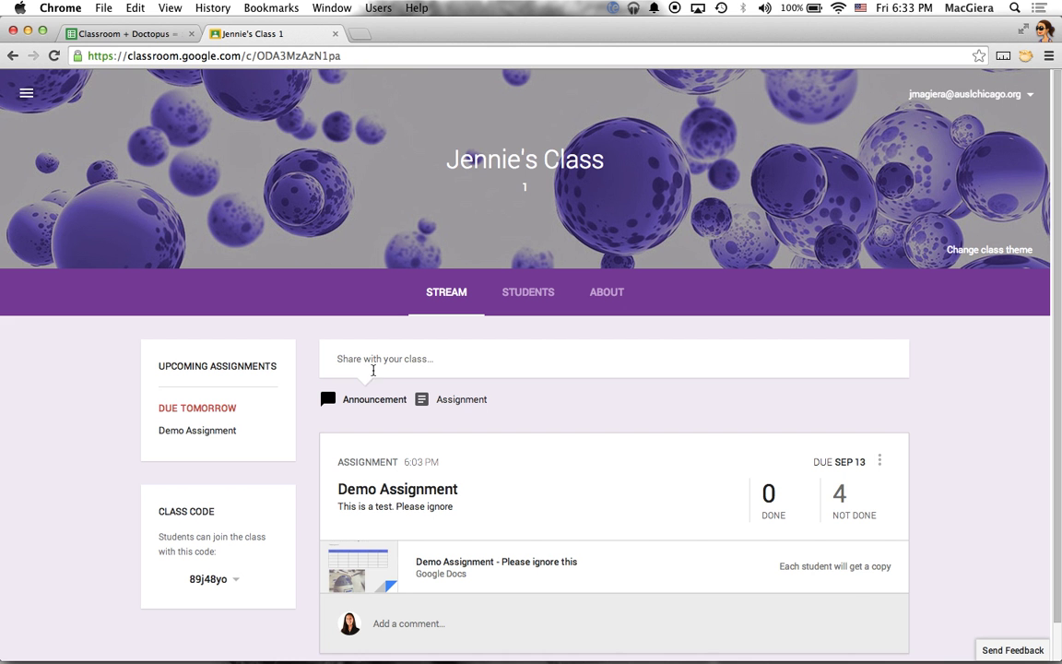
pyautogui.click(368, 360)
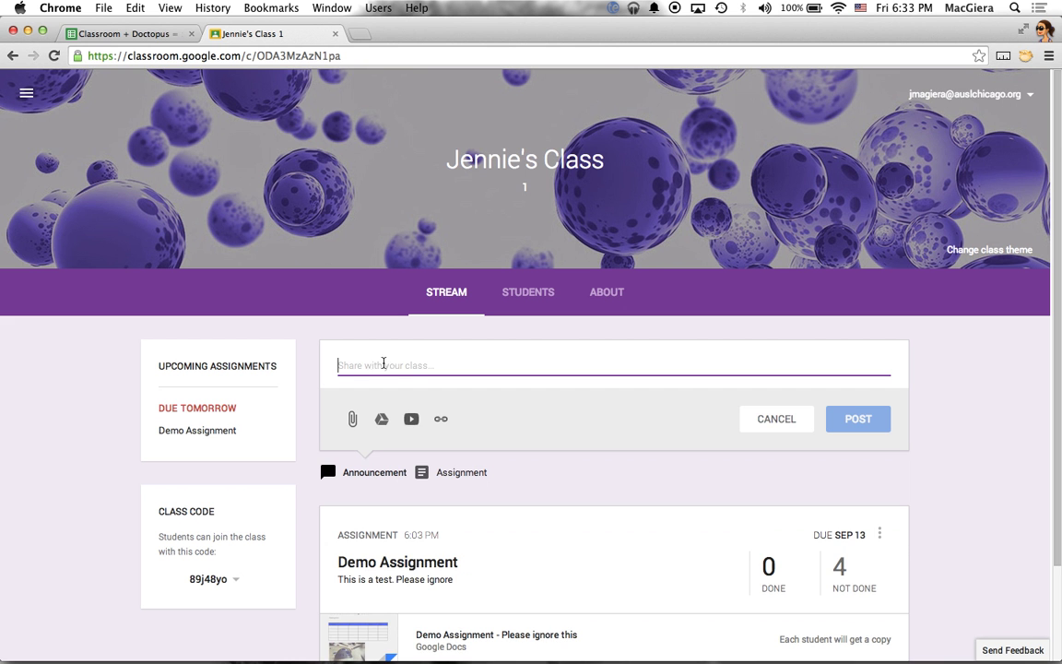
pyautogui.write('D')
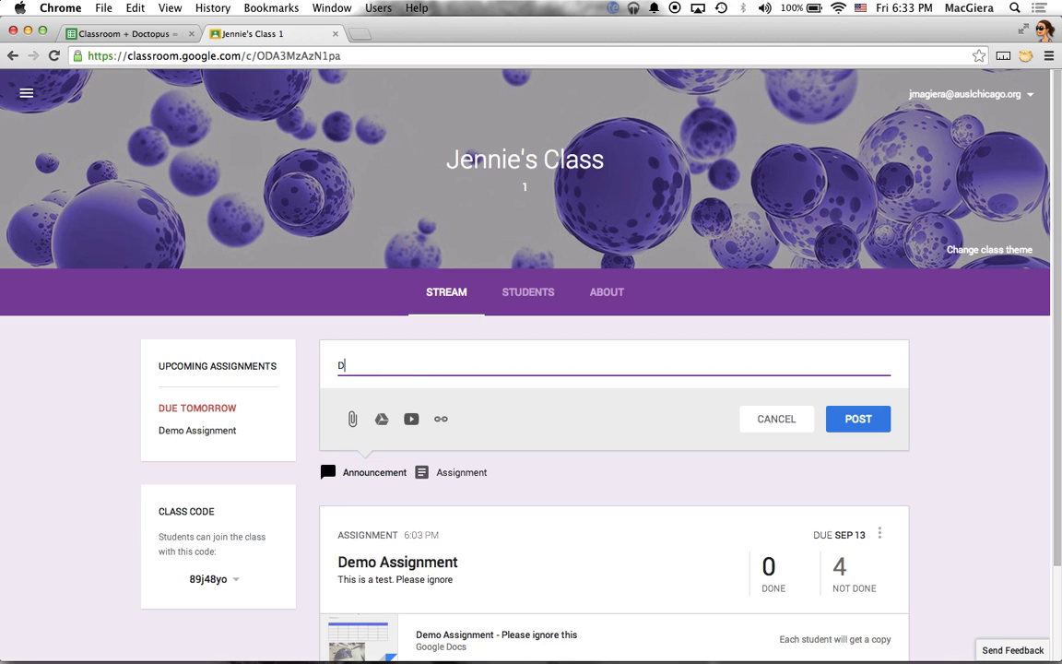
pyautogui.write('octopA')
pyautogui.press('BackSpace')
pyautogui.press('BackSpace')
pyautogui.press('BackSpace')
pyautogui.write('Assignment')
# Start a new assignment titled "Docto Assignment" with the description "Demo" and a due time of 11:59 PM
pyautogui.click(446, 478)
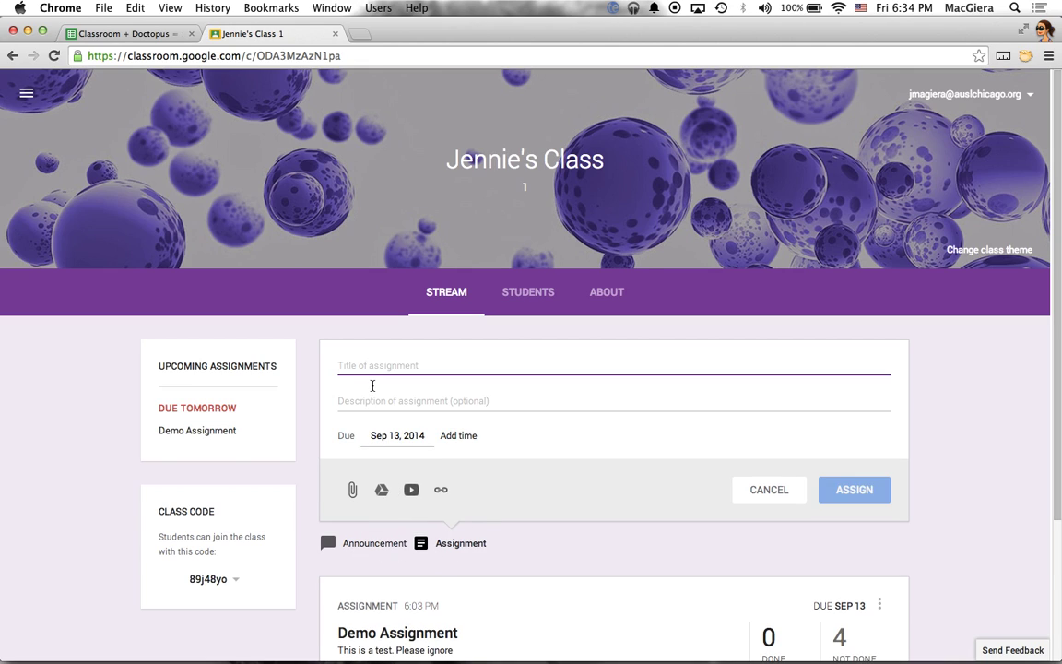
pyautogui.write('Doc')
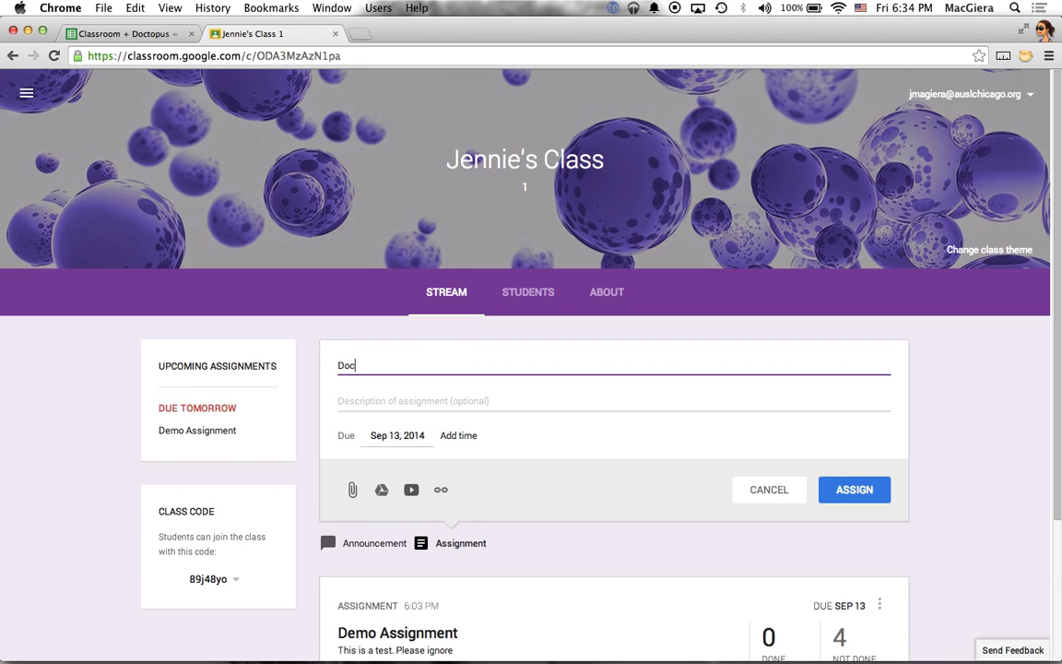
pyautogui.write('to Assignment')
pyautogui.click(430, 400)
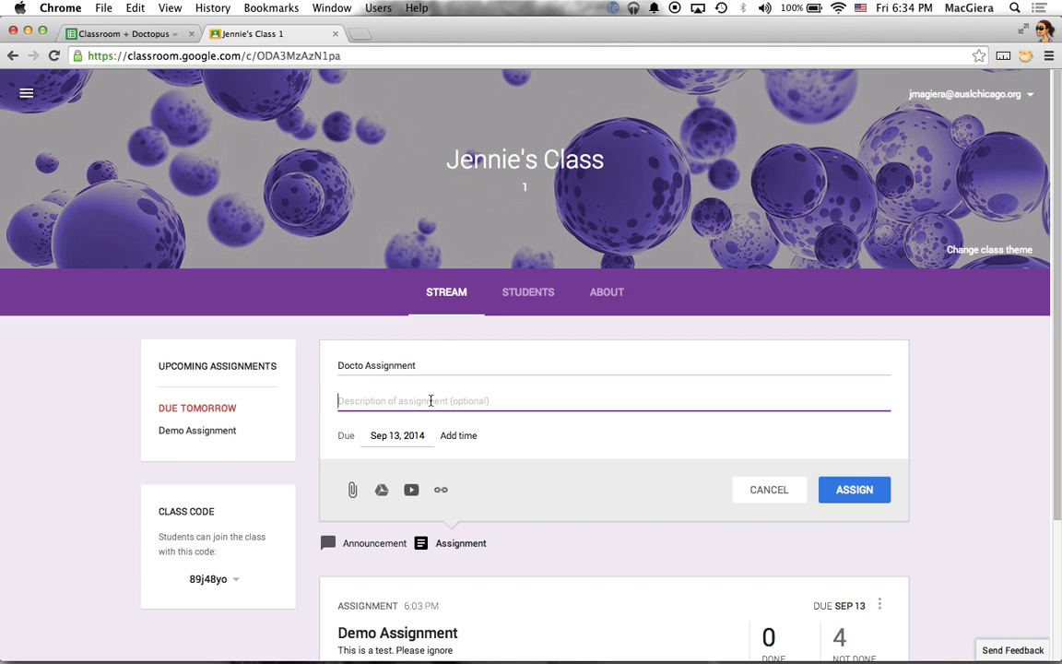
pyautogui.write('Demo')
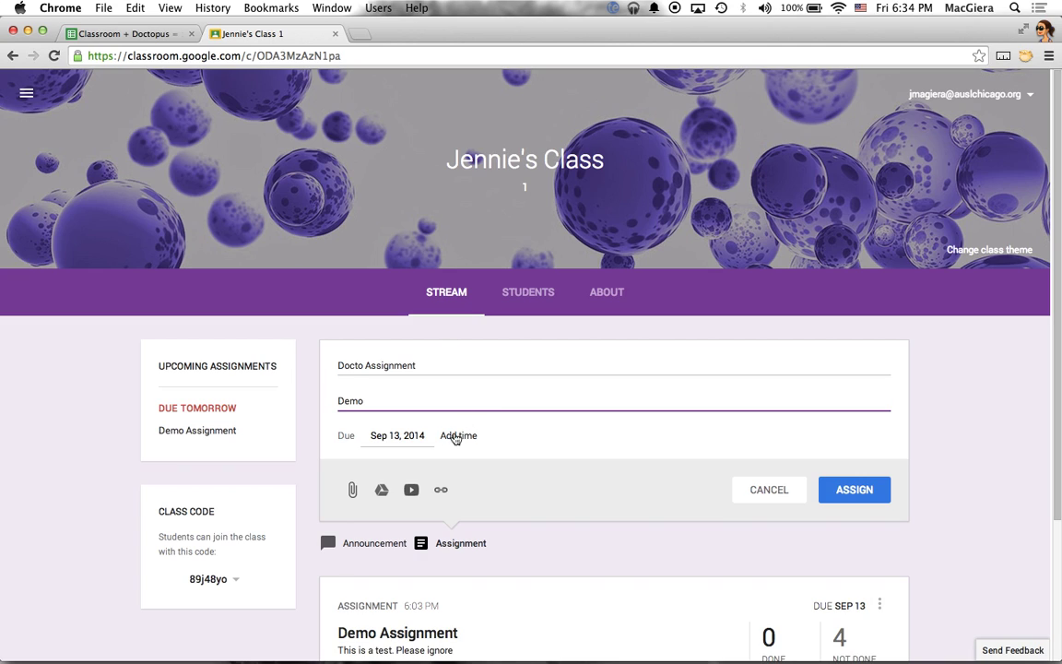
pyautogui.click(465, 435)
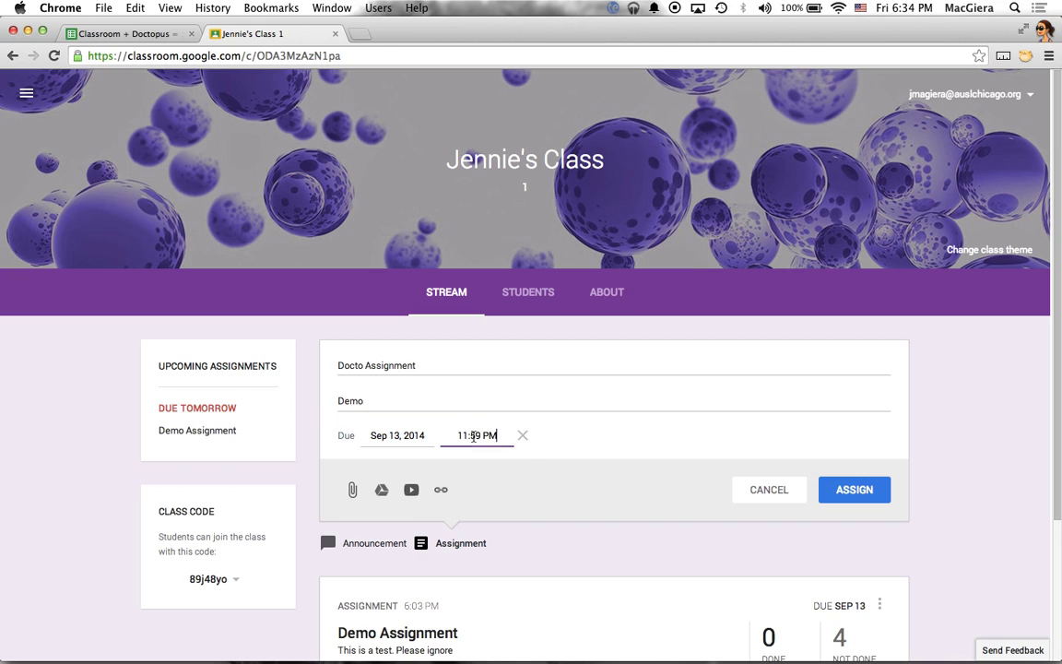
# Attach the Google Doc "Demo Assignment - Please ignore this" from Google Drive to the assignment
pyautogui.click(382, 491)
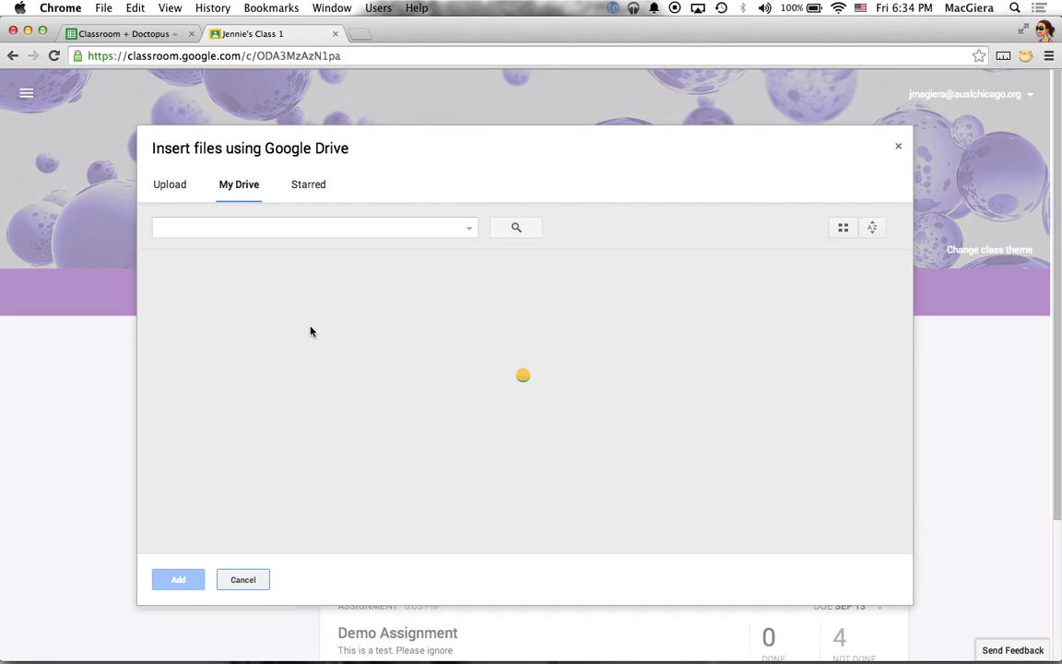
pyautogui.scroll(-3, 258, 378)
pyautogui.scroll(-3, 223, 378)
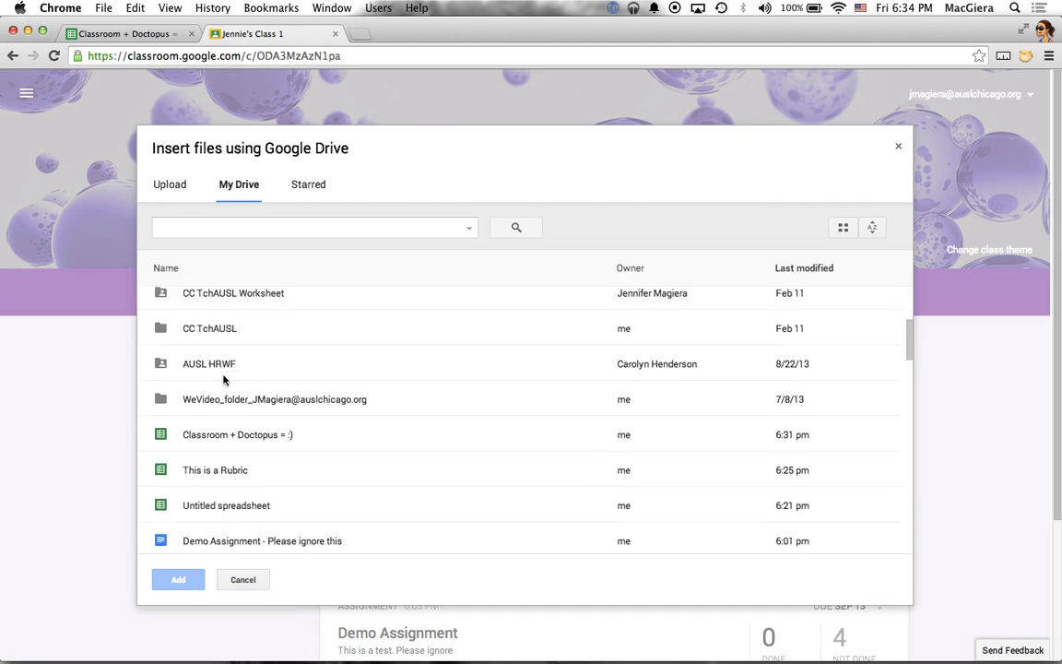
pyautogui.scroll(-1, 223, 378)
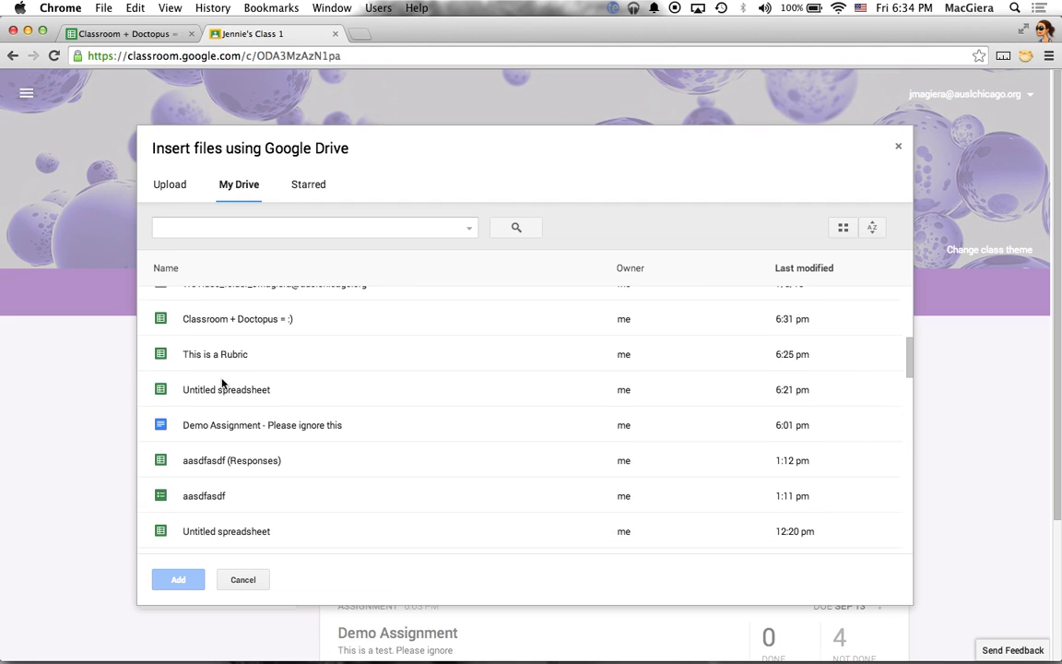
pyautogui.click(219, 426)
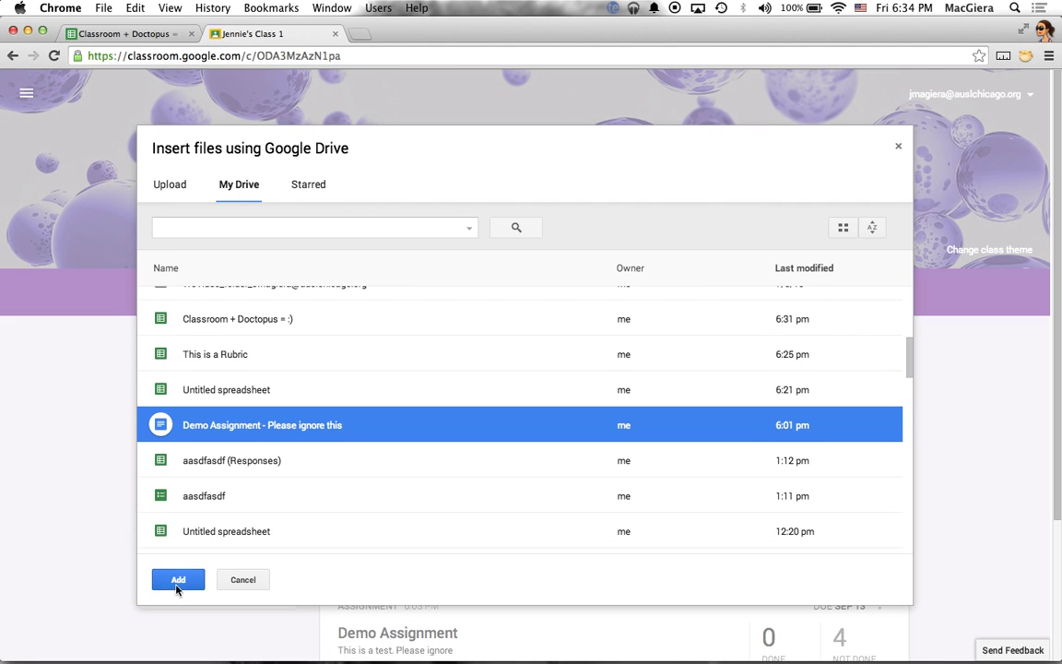
pyautogui.click(177, 580)
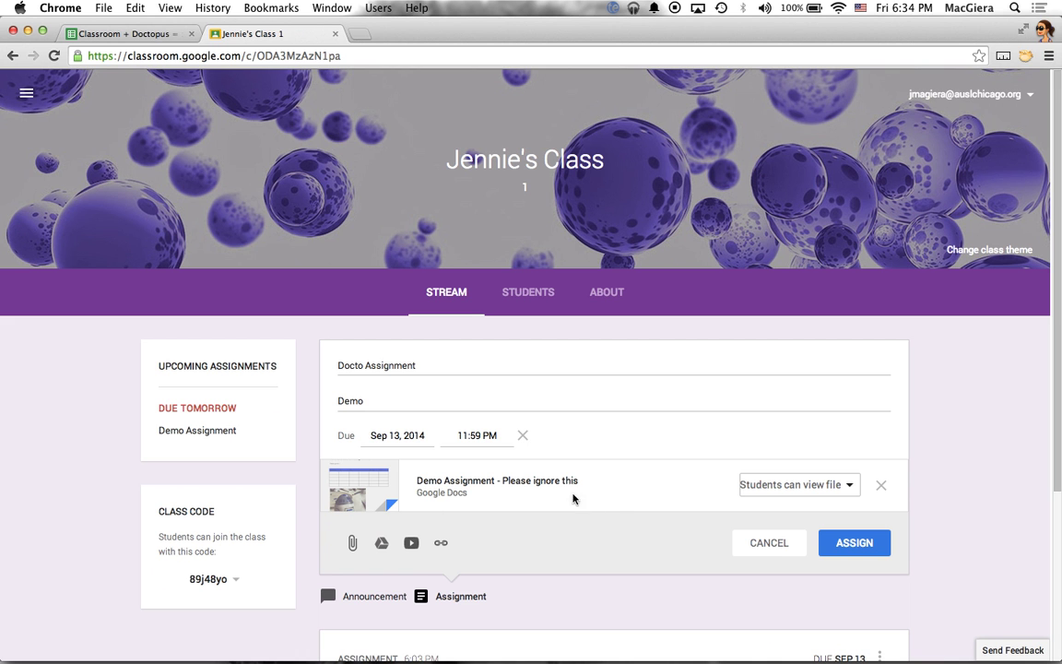
# Set the attached document to make a copy for each student and assign the assignment to the class
pyautogui.scroll(-1, 645, 489)
pyautogui.click(766, 452)
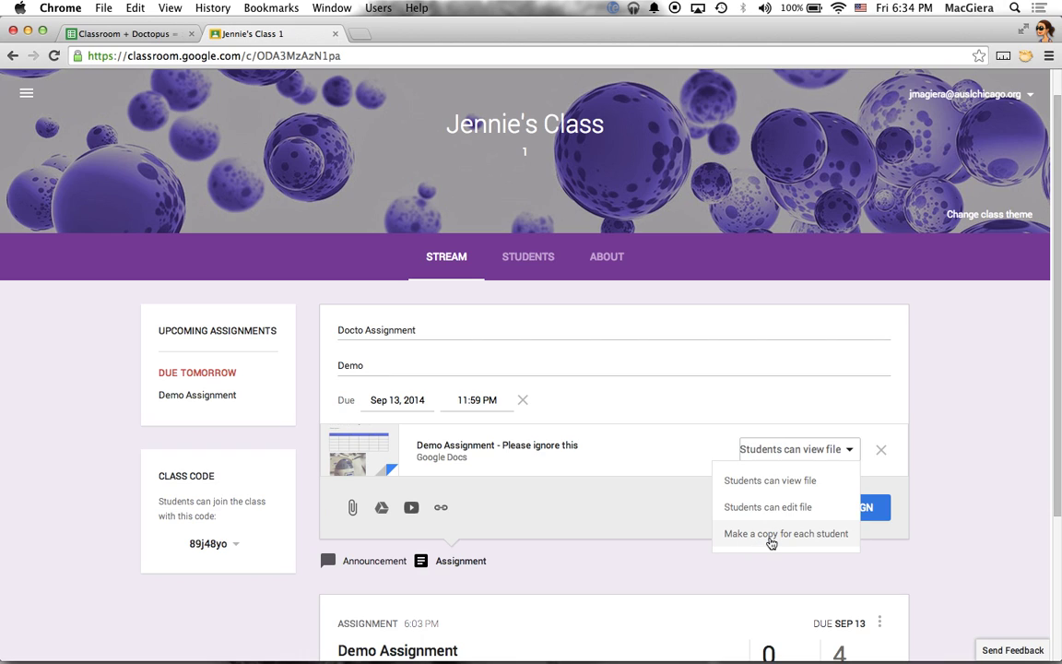
pyautogui.click(784, 539)
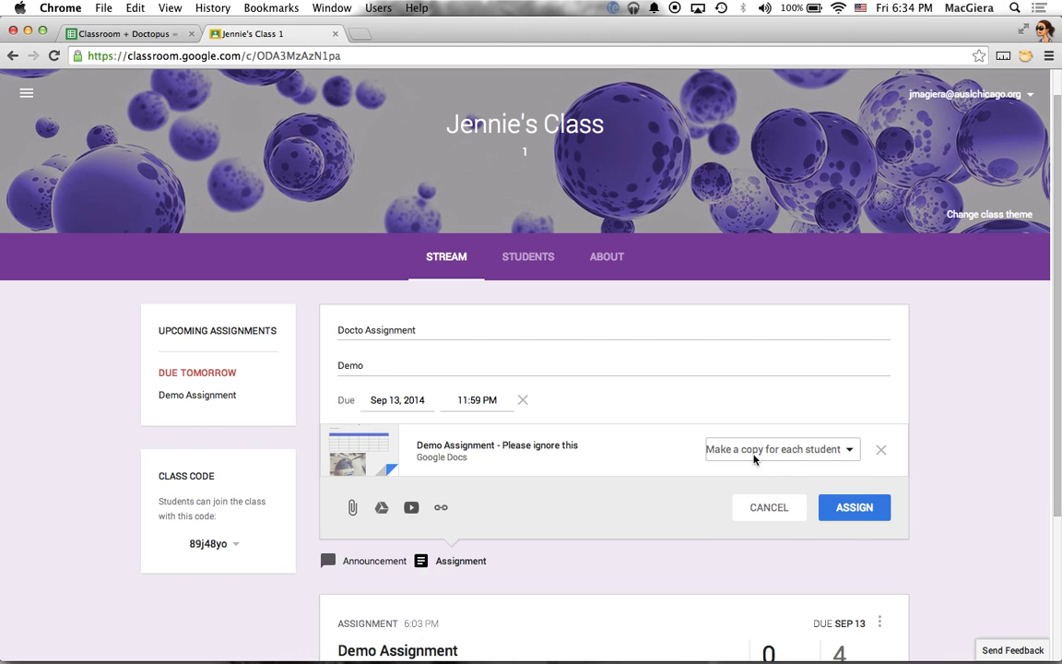
pyautogui.scroll(-1, 645, 420)
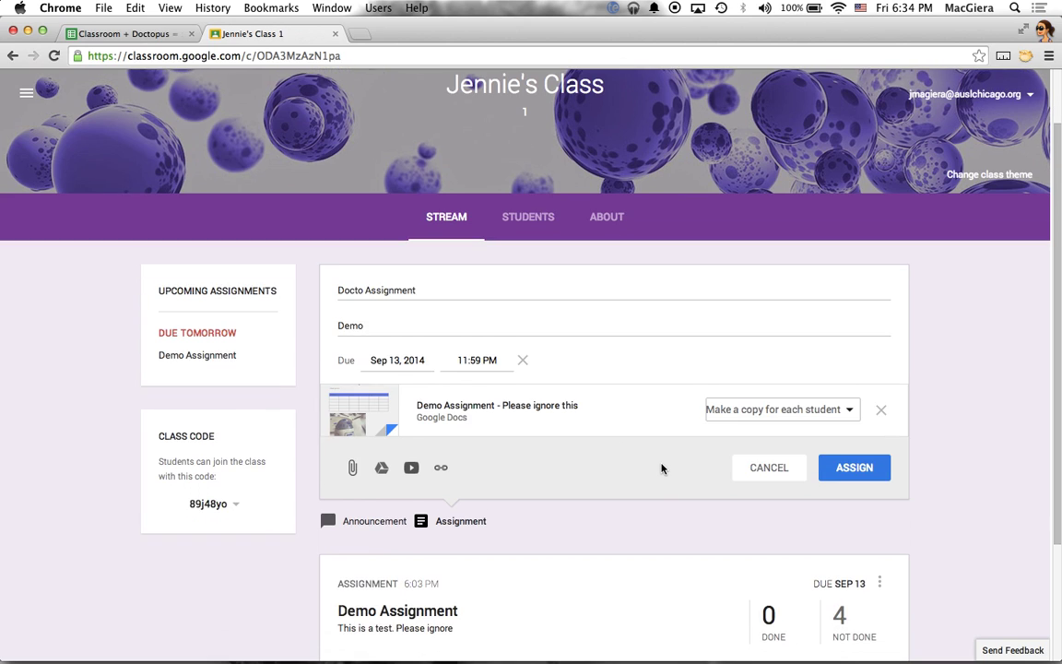
pyautogui.scroll(-1, 661, 468)
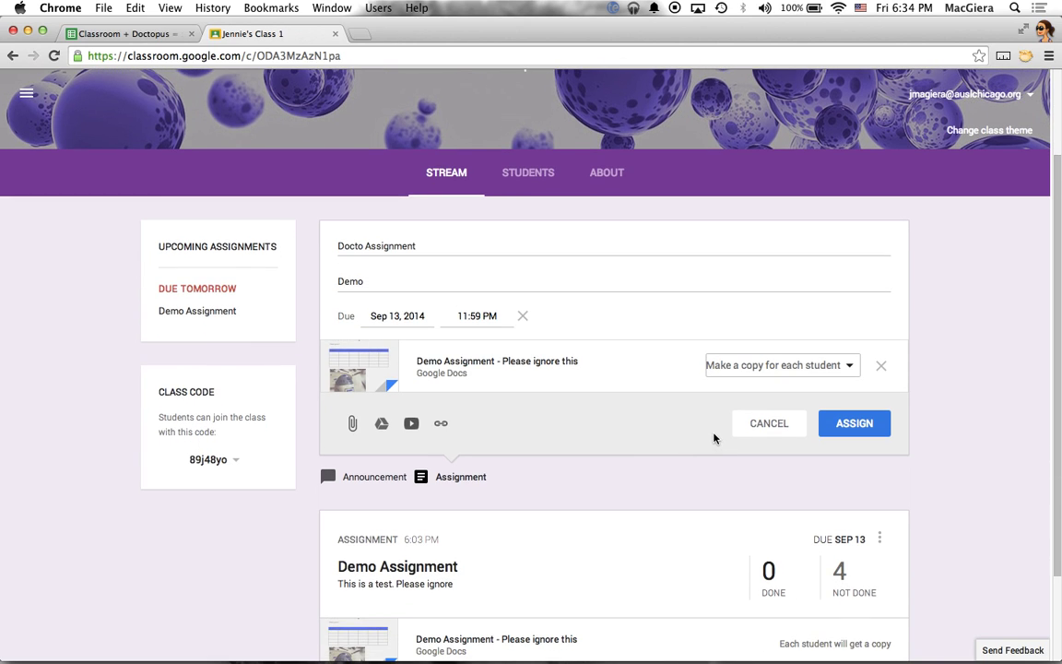
pyautogui.click(846, 430)
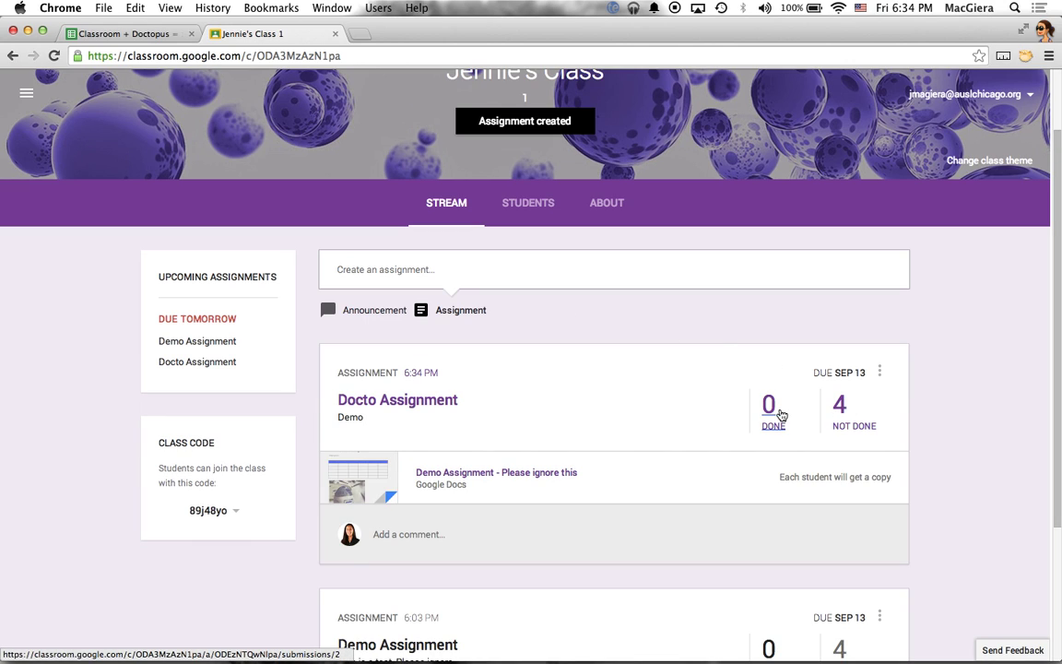
# Minimize the teacher's window and open the class stream in each of the three demo student accounts
pyautogui.click(28, 31)
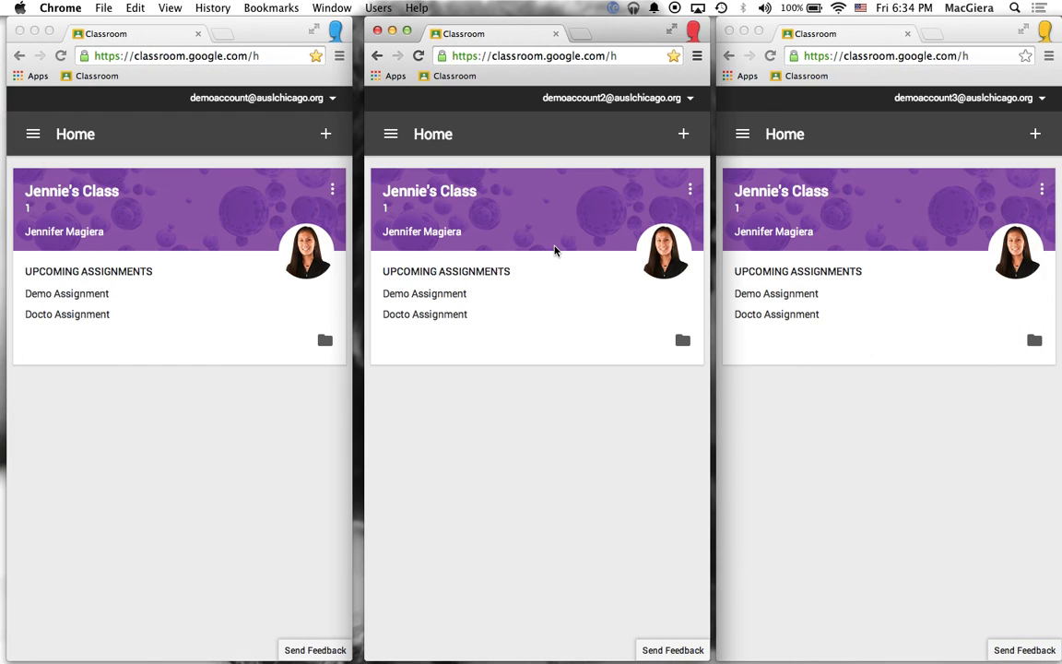
pyautogui.moveTo(597, 22); pyautogui.dragTo(593, 20)
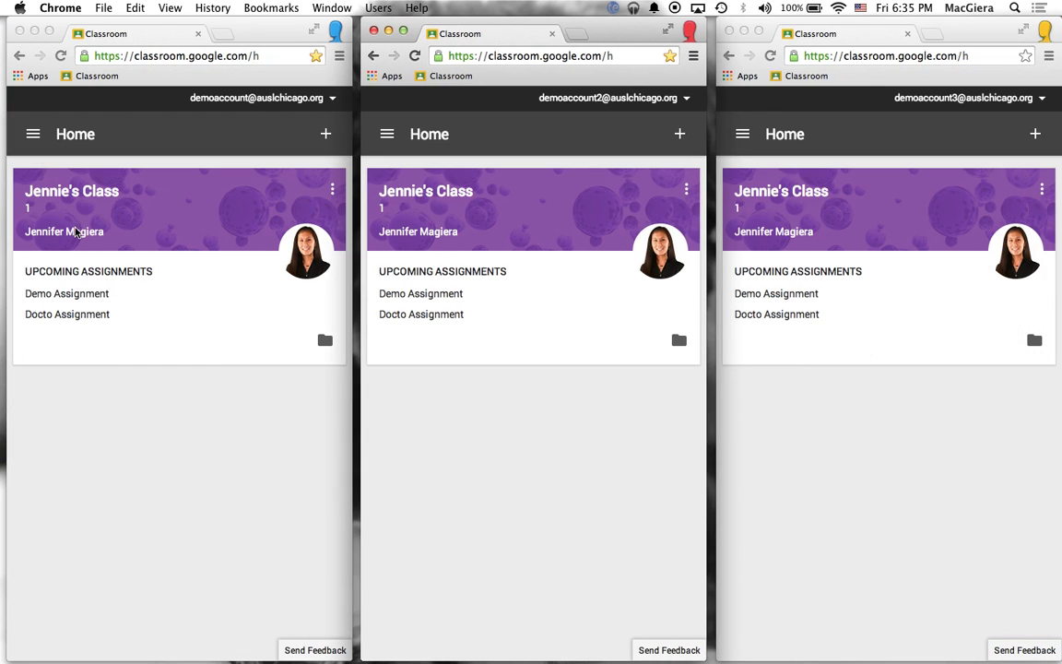
pyautogui.click(53, 175)
pyautogui.click(63, 198)
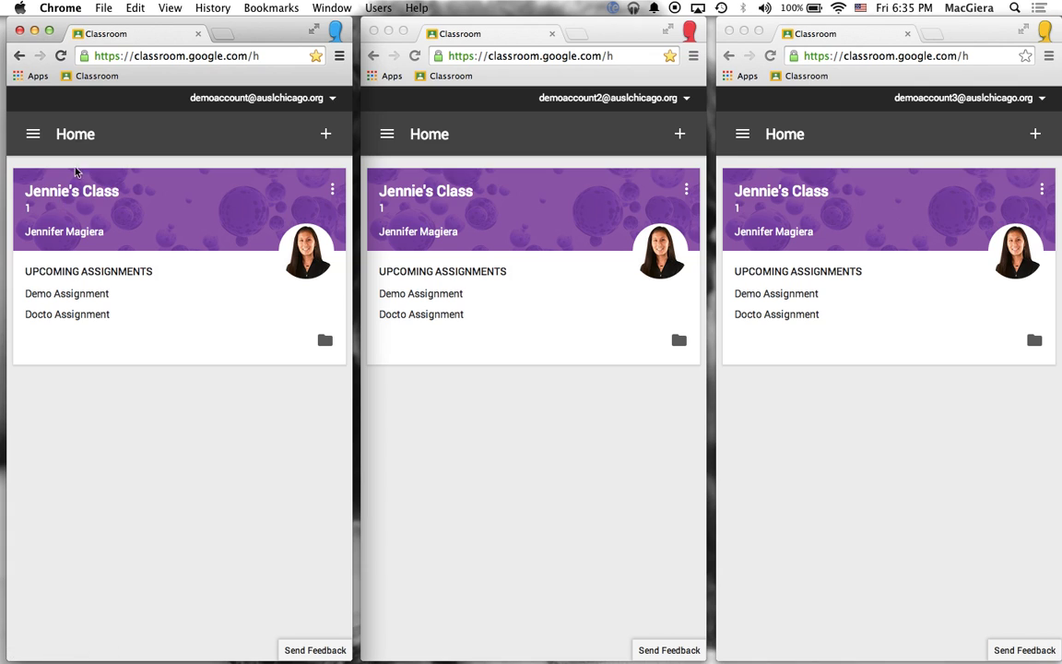
pyautogui.click(403, 190)
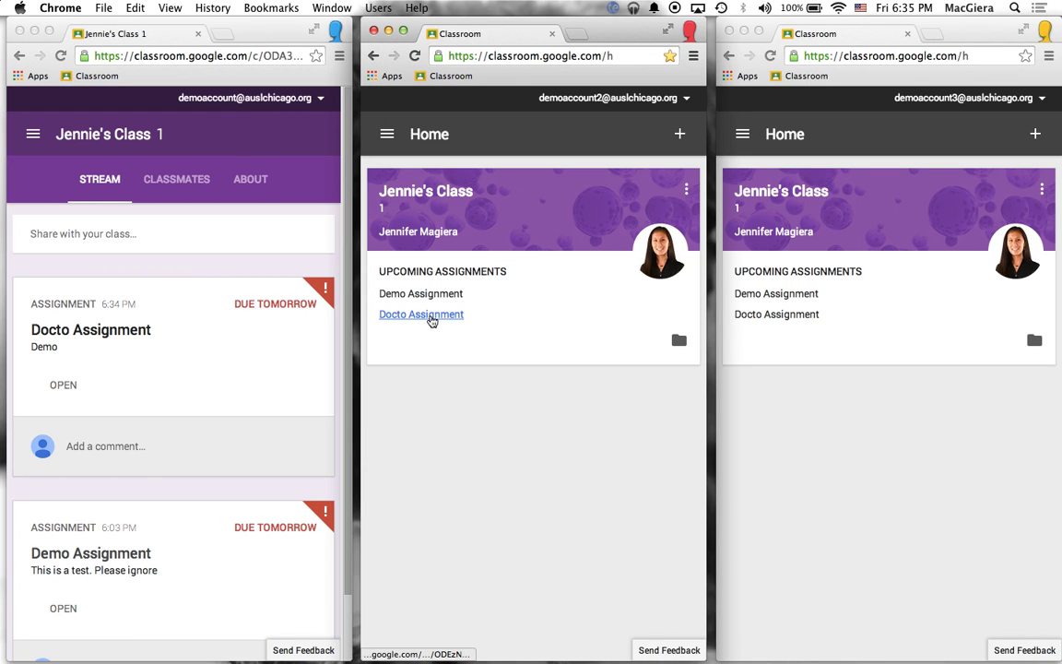
pyautogui.click(423, 205)
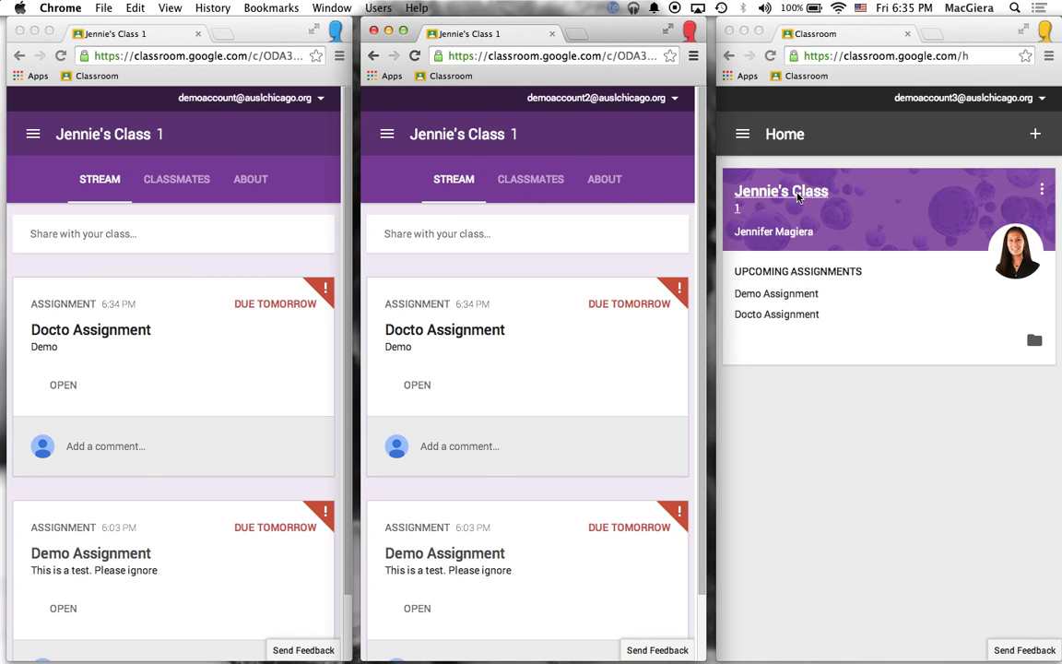
pyautogui.click(804, 194)
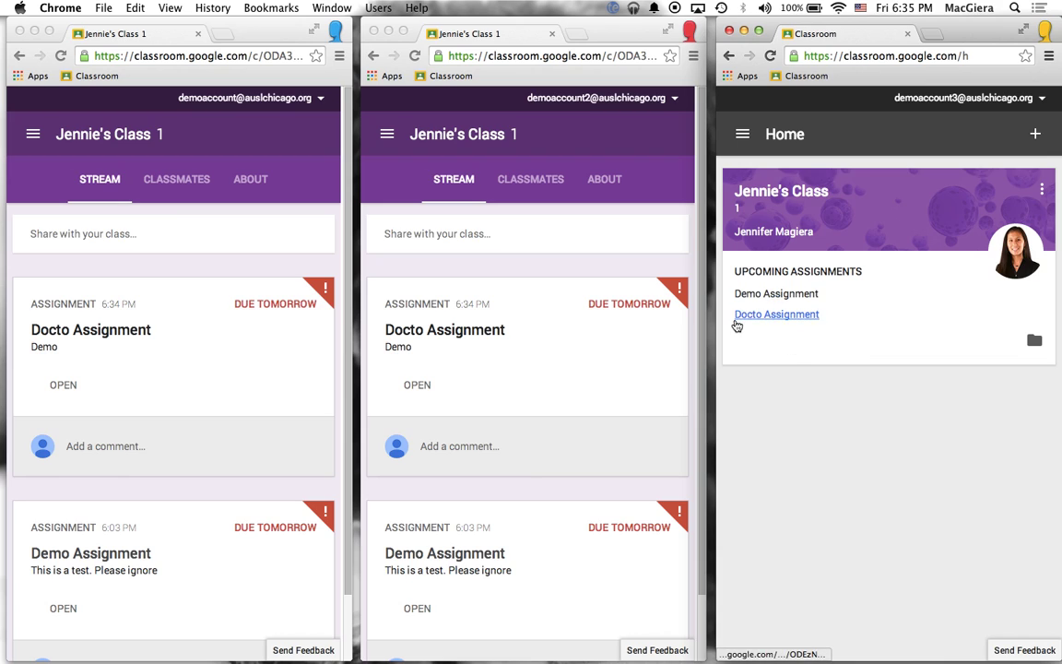
pyautogui.click(775, 195)
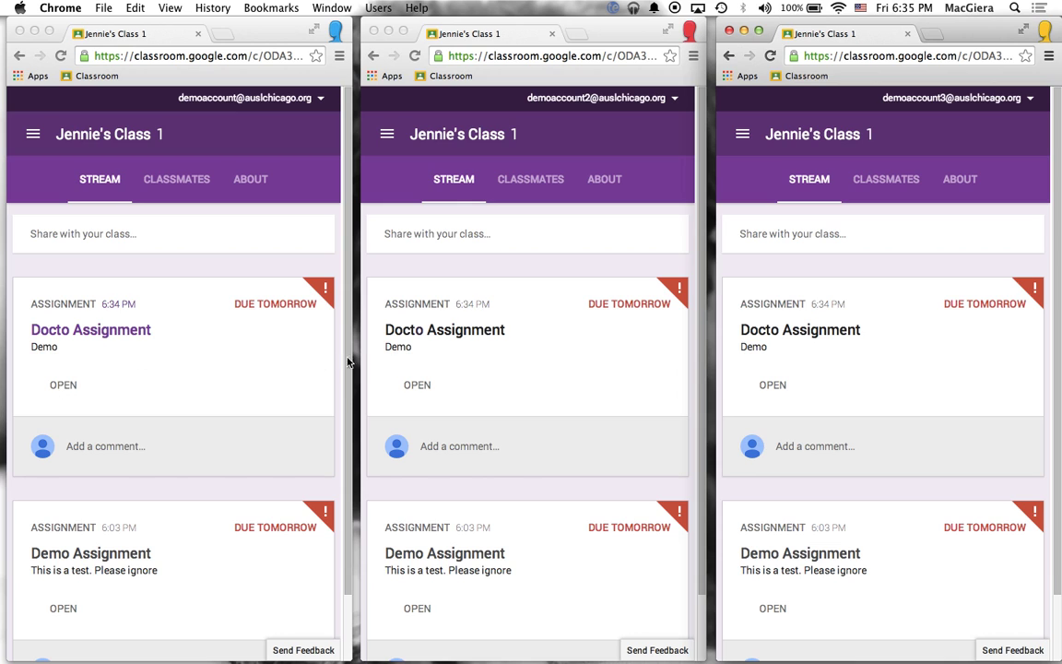
# Return to the teacher's window and view the Docto Assignment's not-done submissions and its Drive folder, dismissing the Drive notice
pyautogui.moveTo(650, 645)
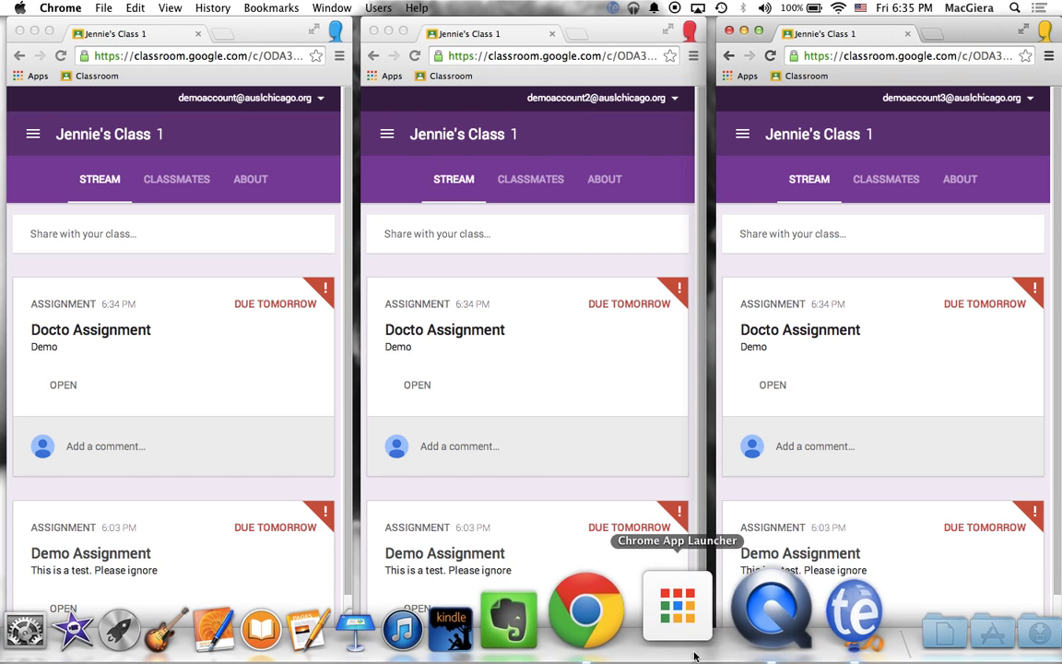
pyautogui.rightClick(650, 639)
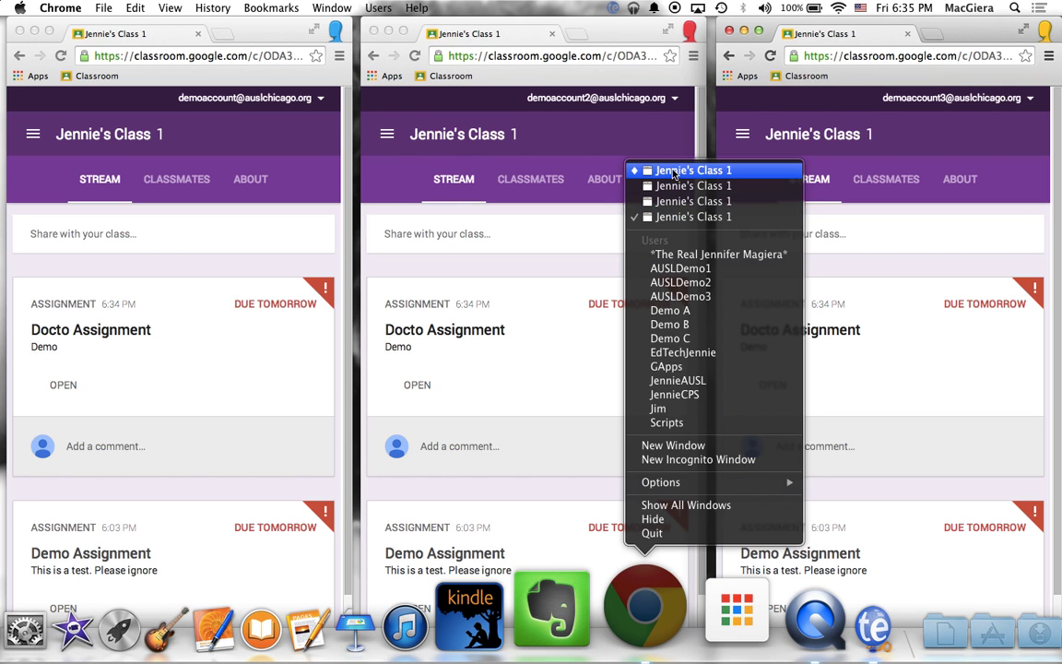
pyautogui.click(674, 171)
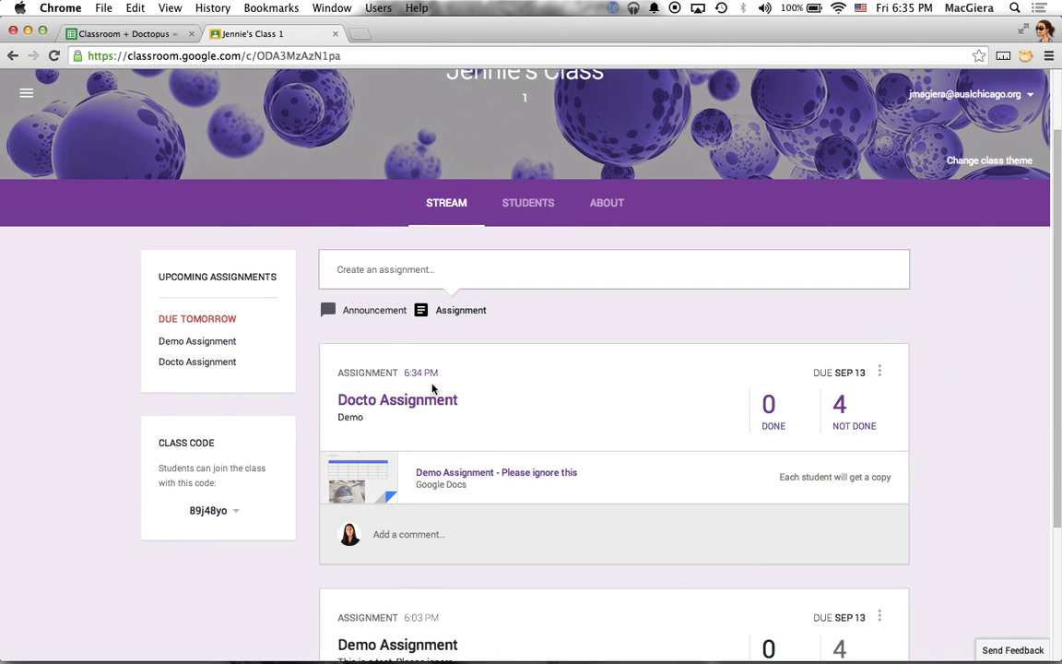
pyautogui.click(838, 405)
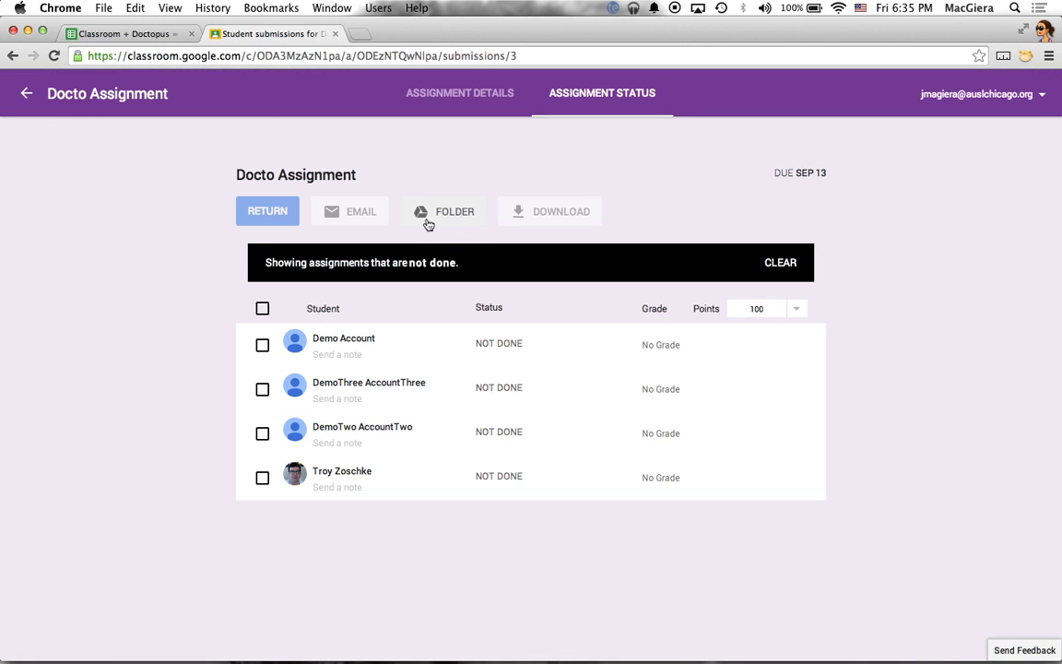
pyautogui.click(428, 224)
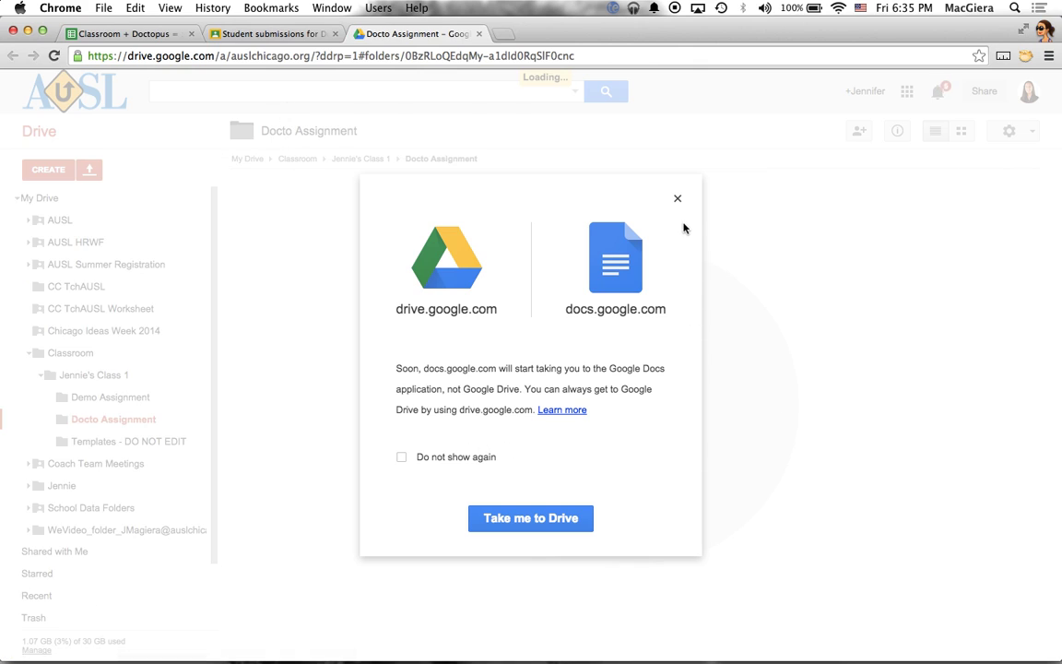
pyautogui.click(678, 199)
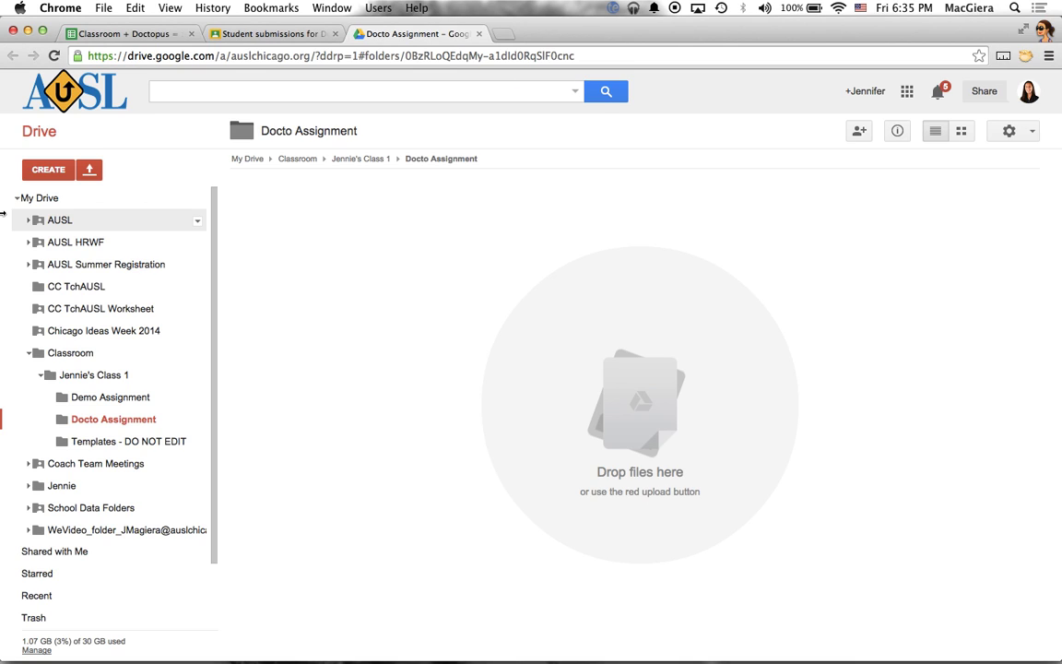
# Minimize the teacher's window and open the Docto Assignment in each of the three demo student accounts
pyautogui.click(29, 33)
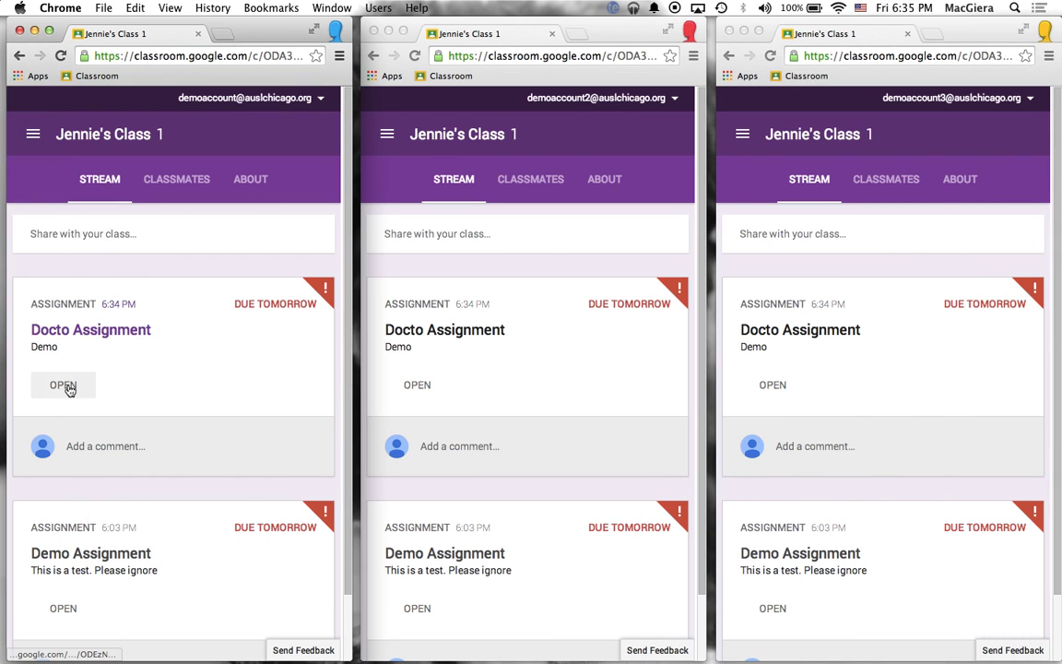
pyautogui.click(69, 387)
pyautogui.click(417, 384)
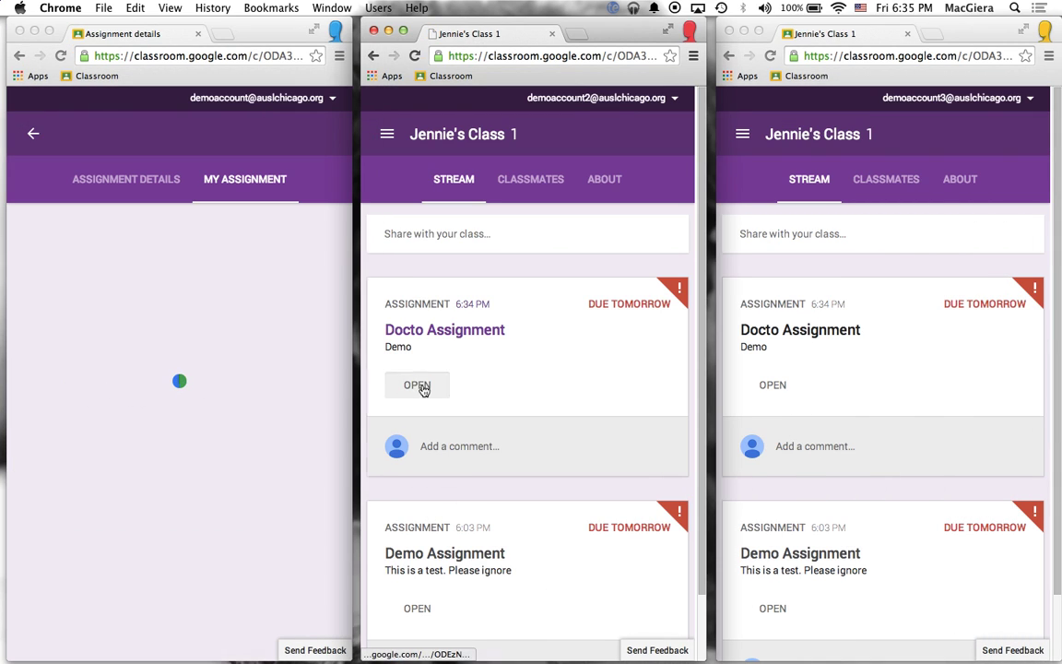
pyautogui.click(779, 386)
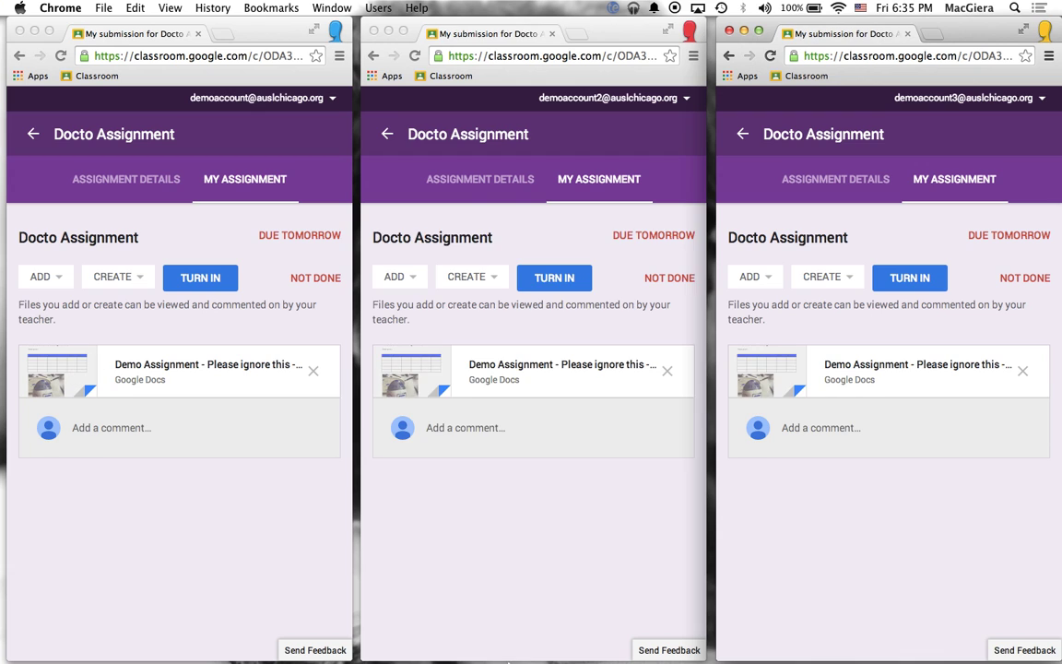
# Return to the teacher's Docto Assignment folder window and resize it to sit beside the first student's window
pyautogui.rightClick(642, 641)
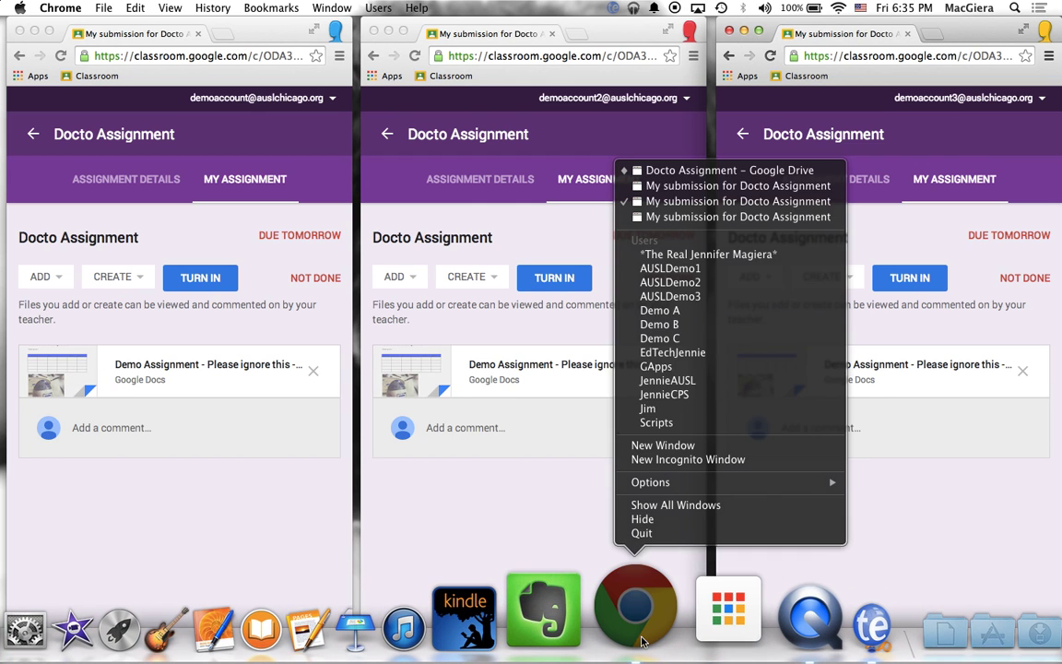
pyautogui.click(687, 170)
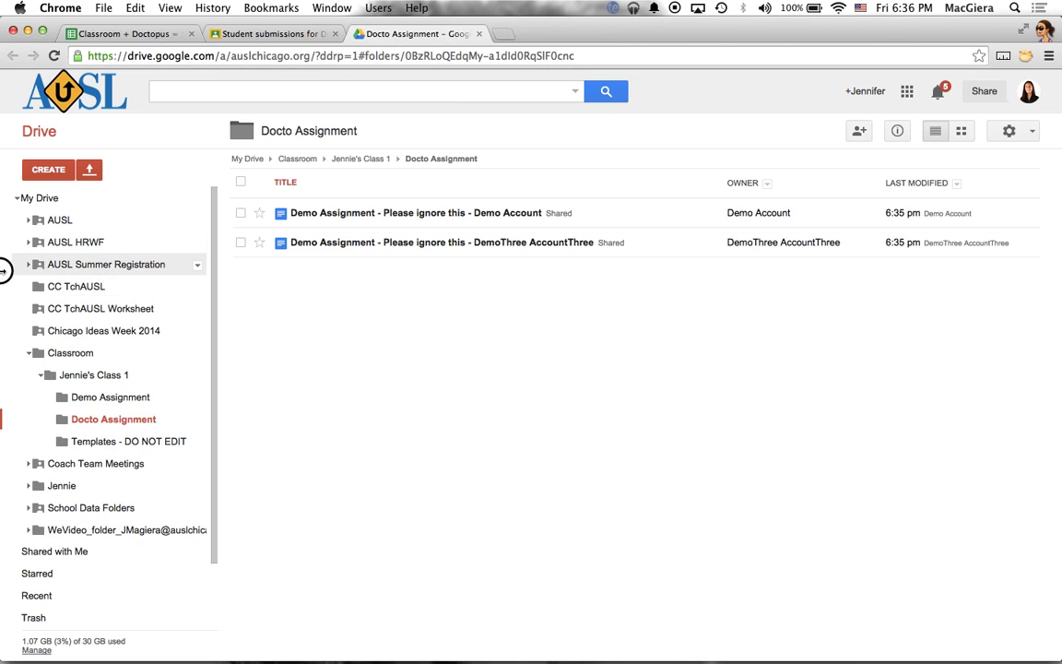
pyautogui.moveTo(1, 265); pyautogui.dragTo(450, 217)
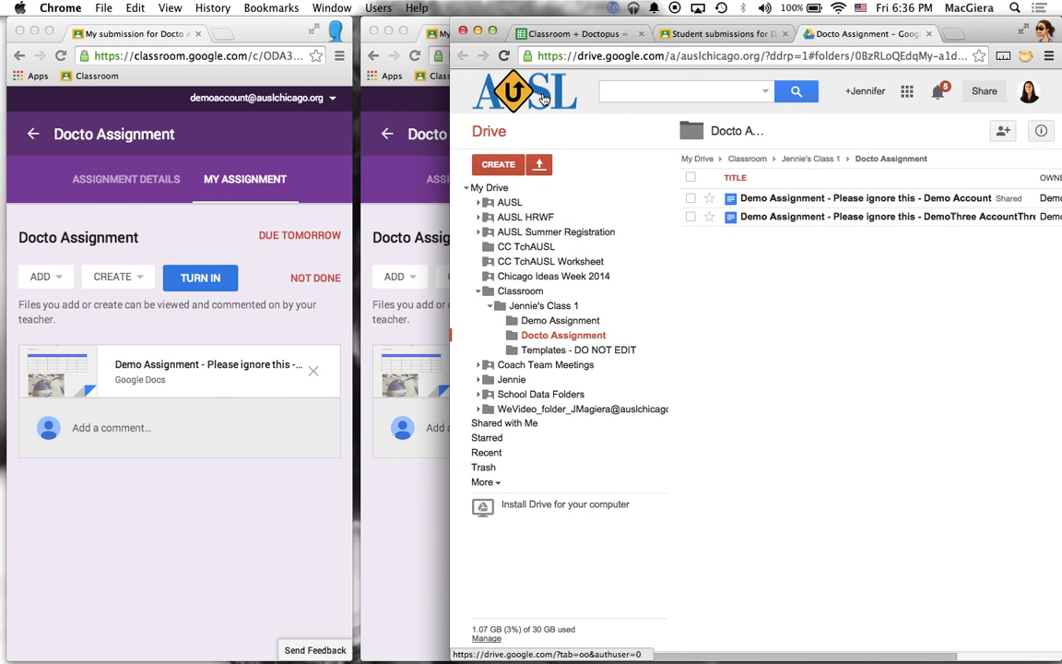
pyautogui.click(232, 325)
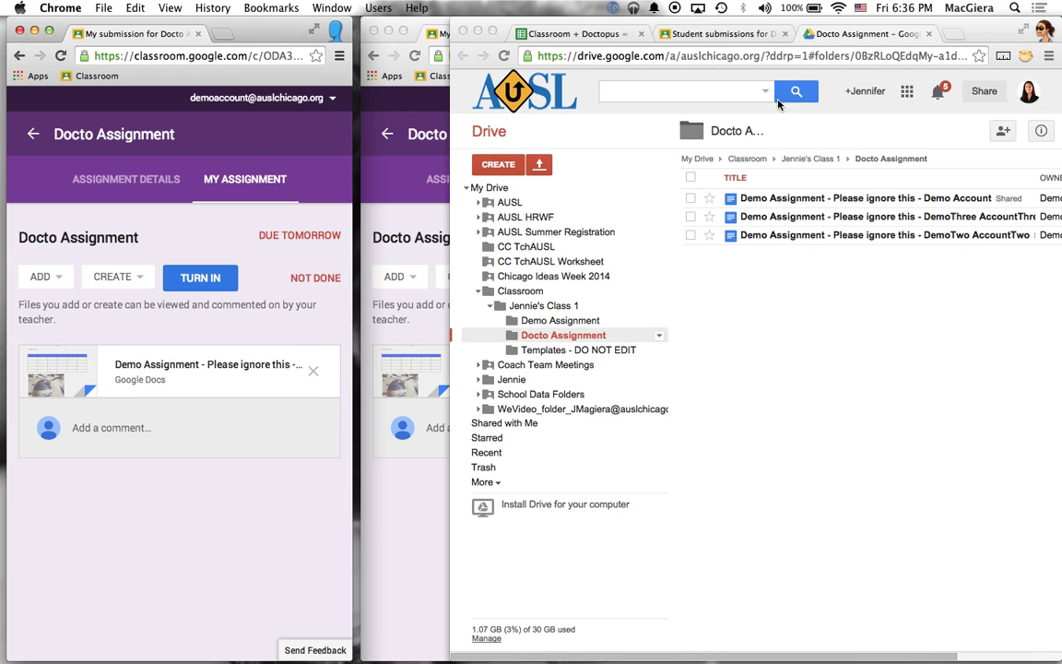
pyautogui.moveTo(730, 26); pyautogui.dragTo(708, 28)
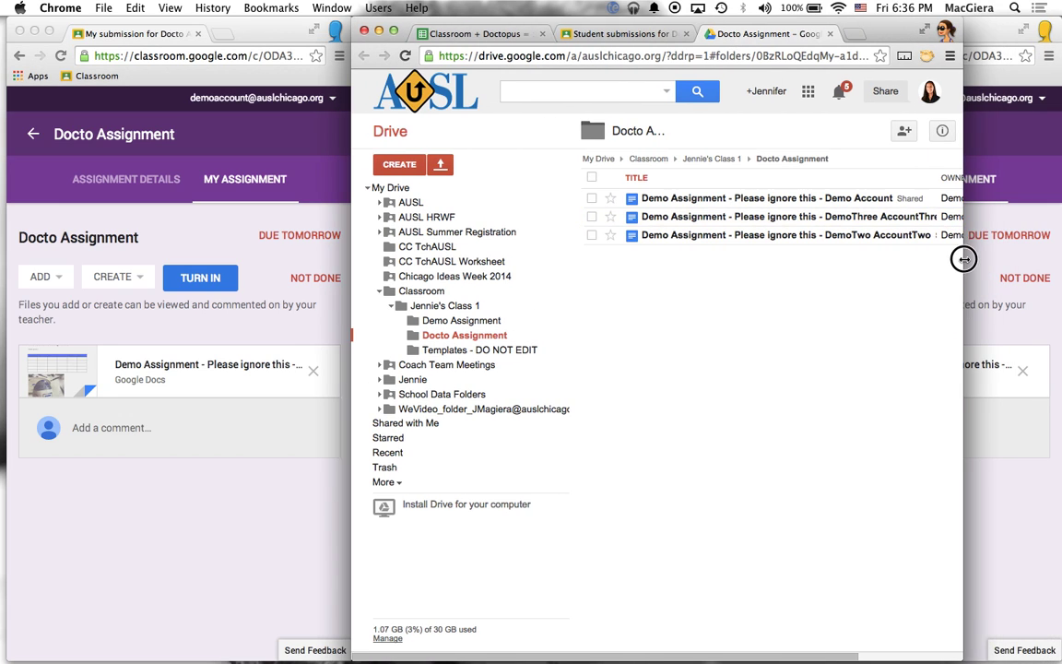
pyautogui.moveTo(962, 257); pyautogui.dragTo(1061, 254)
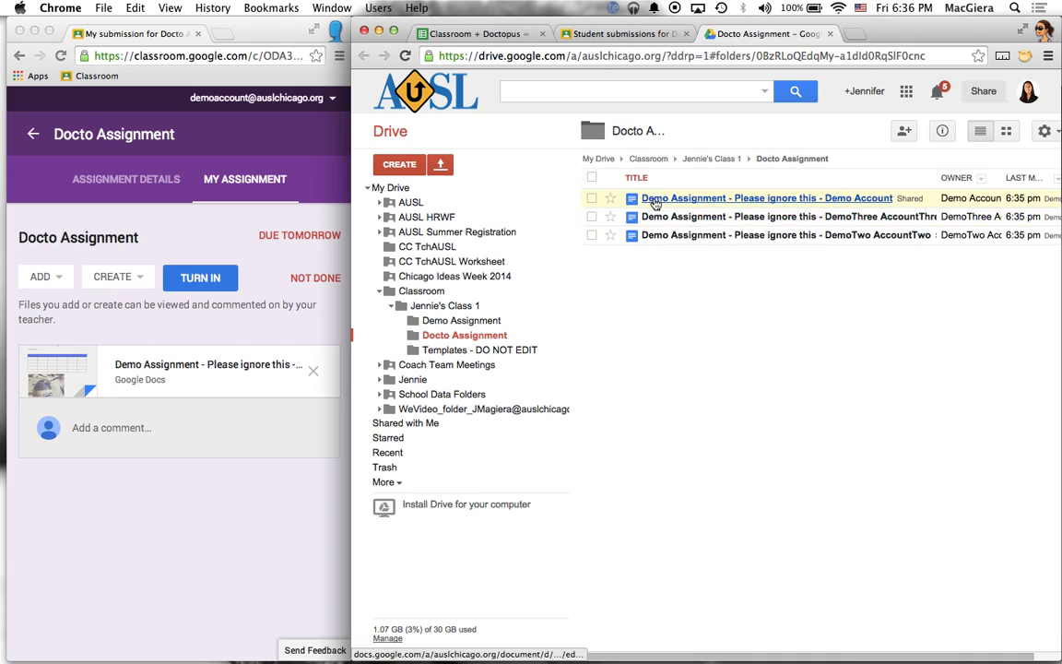
# Open the second demo student's document copy to check its editing modes, and return to the assignment's submission status in the full-size teacher's window
pyautogui.click(668, 242)
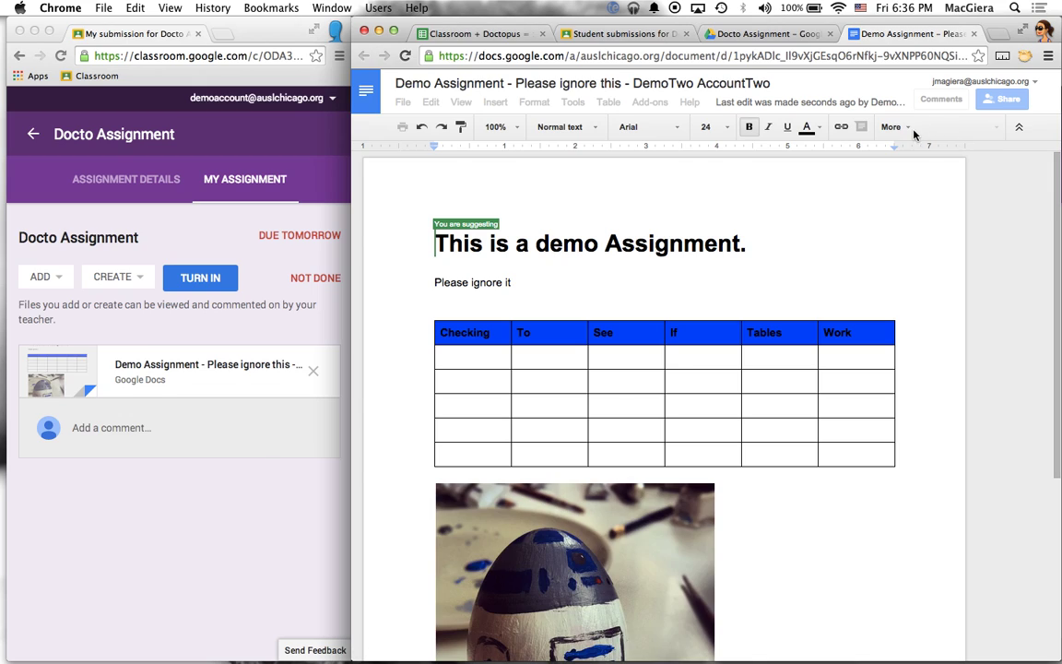
pyautogui.click(984, 127)
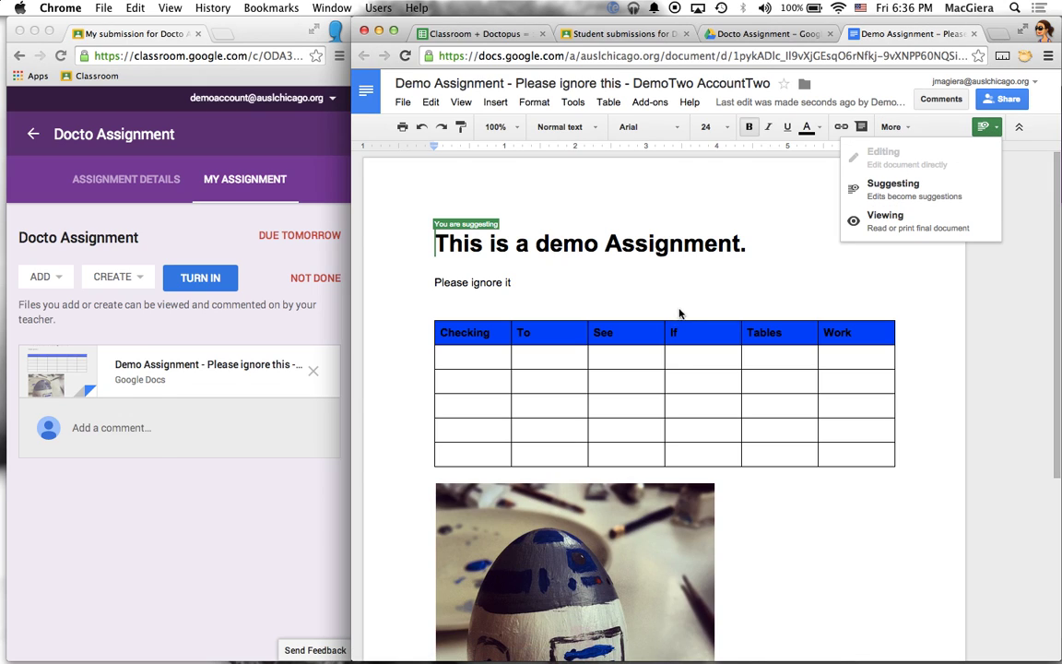
pyautogui.click(360, 273)
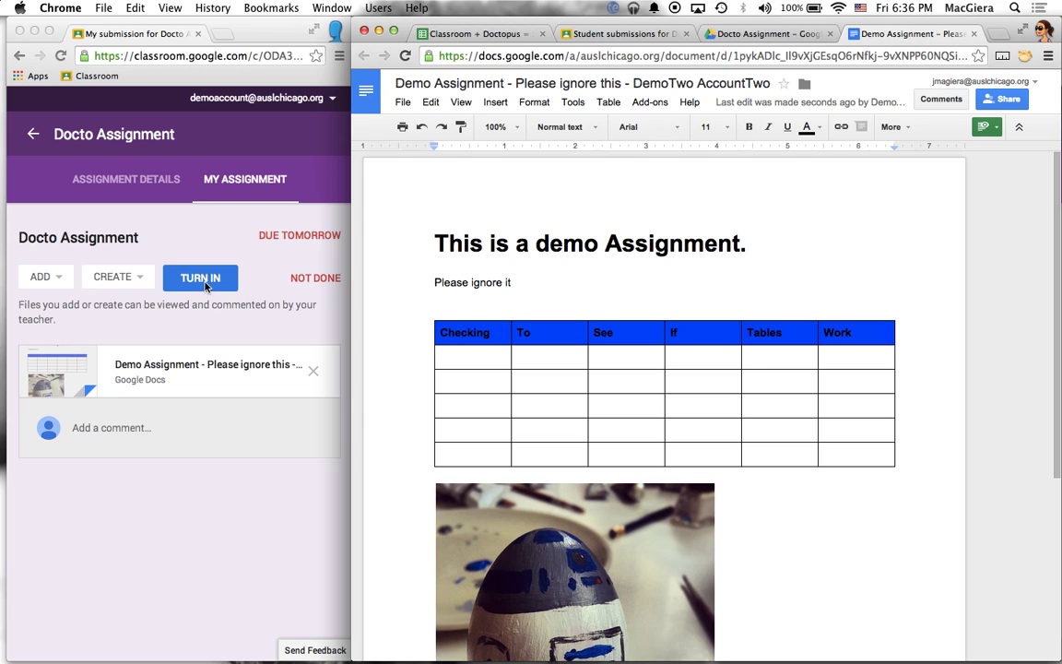
pyautogui.click(210, 311)
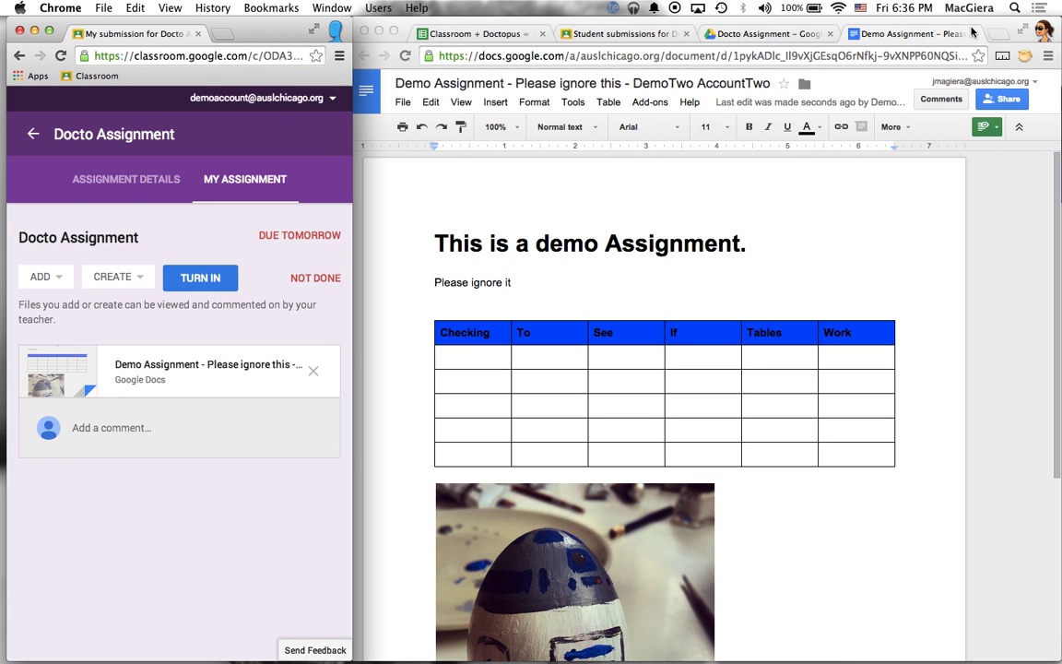
pyautogui.click(413, 186)
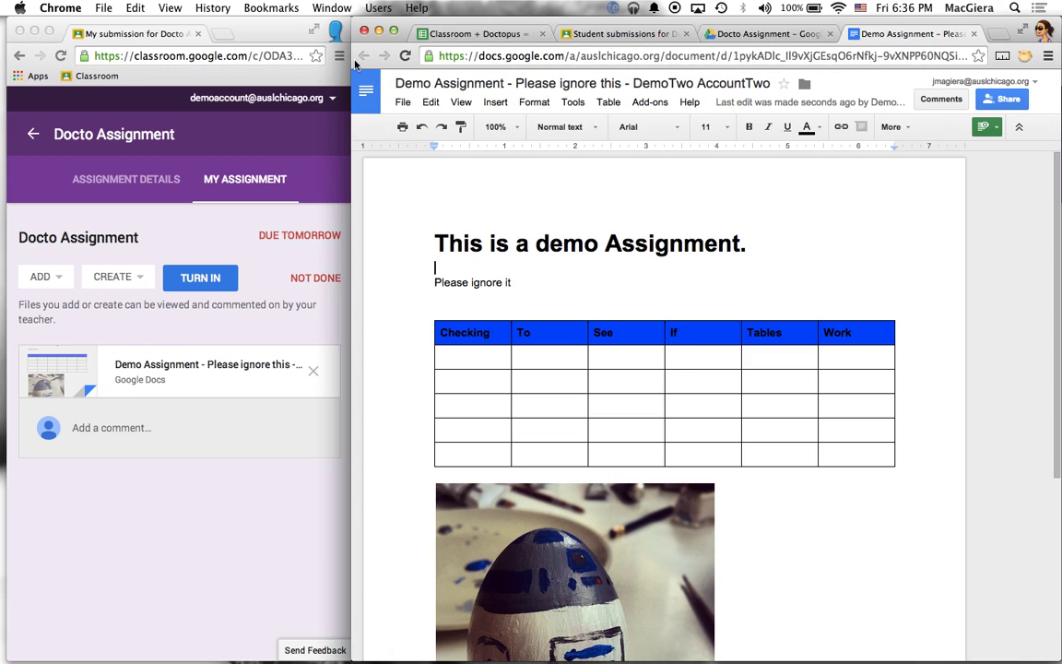
pyautogui.click(394, 33)
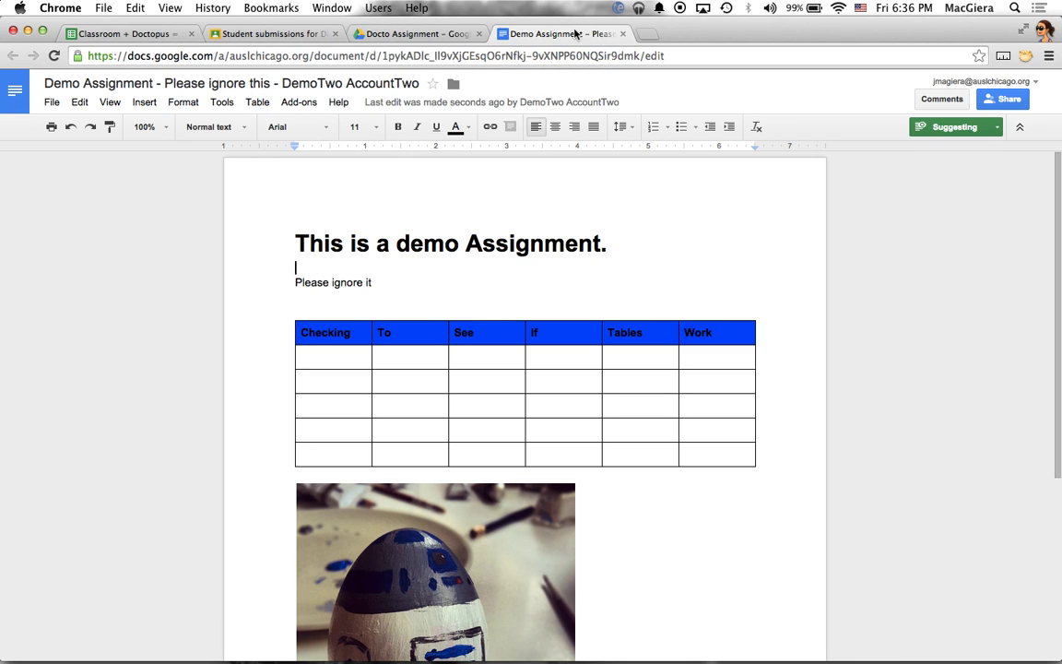
pyautogui.click(281, 35)
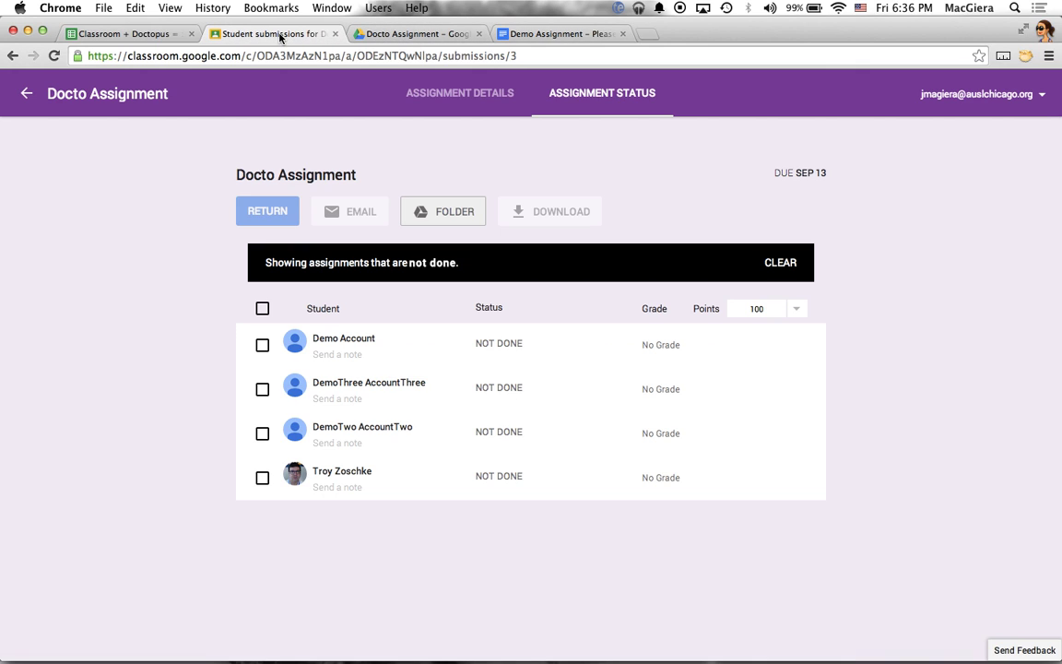
# In the "Classroom + Doctopus = :)" spreadsheet, search the add-on store for Doctopus and close the store
pyautogui.click(150, 34)
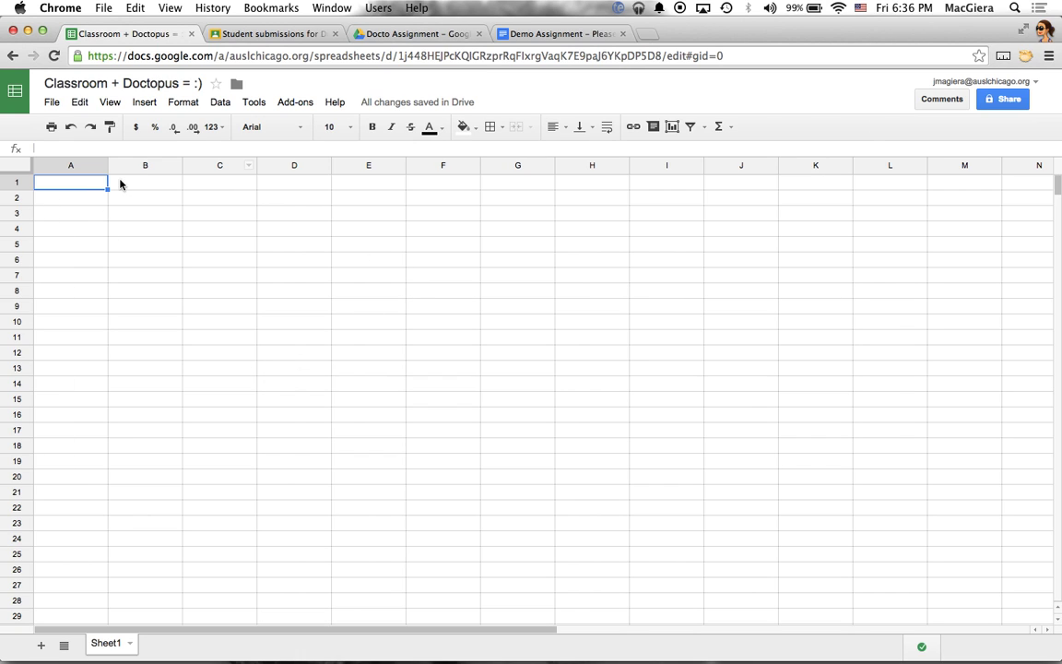
pyautogui.click(295, 103)
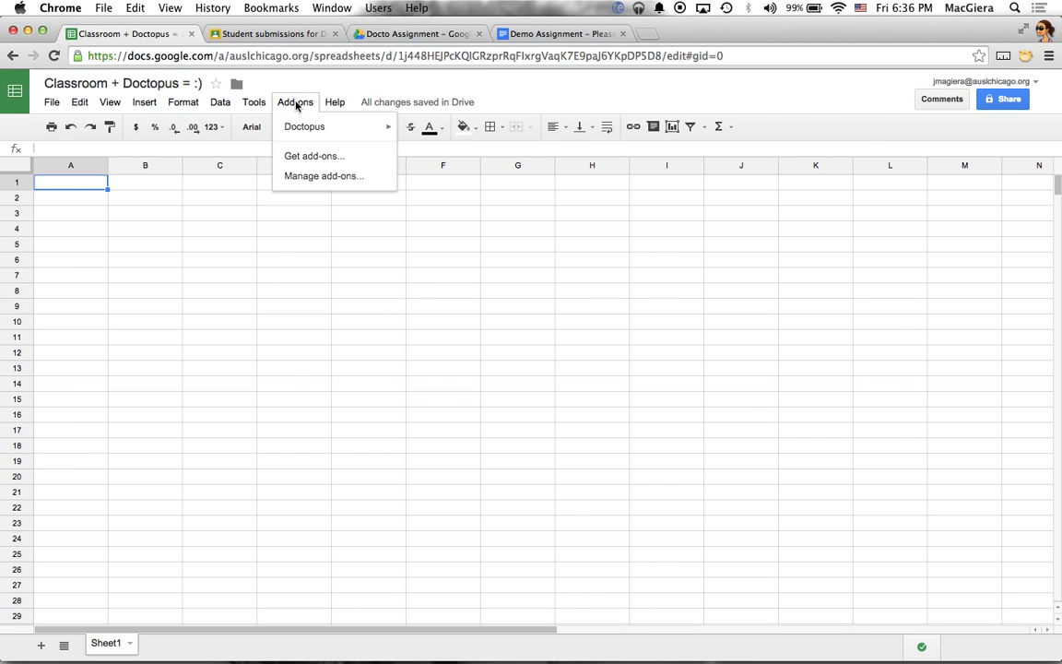
pyautogui.click(294, 159)
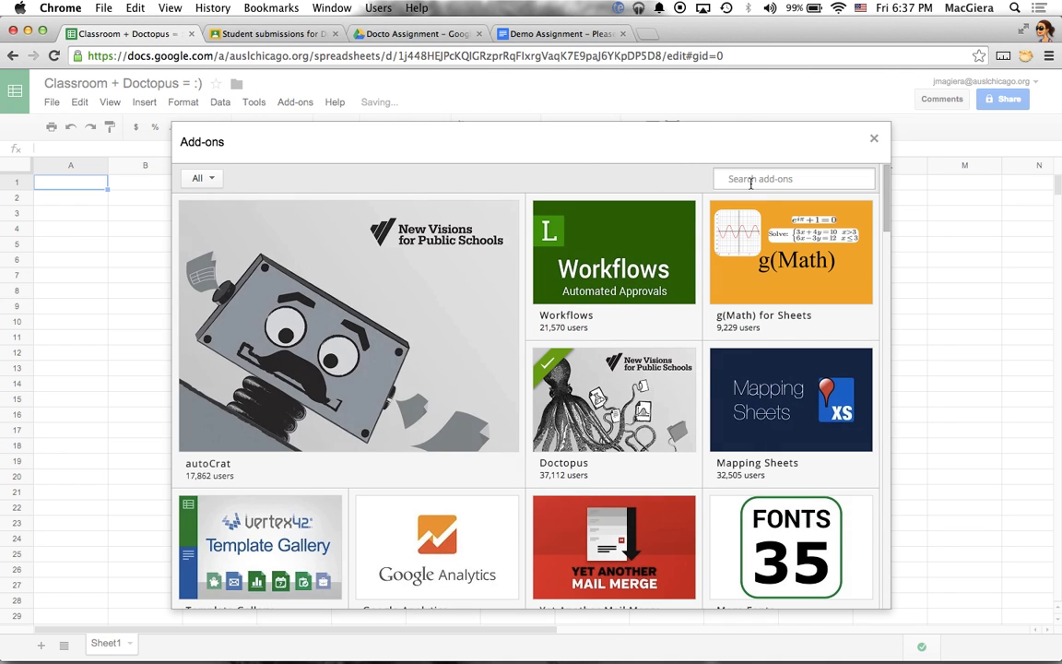
pyautogui.click(753, 179)
pyautogui.write('Dco')
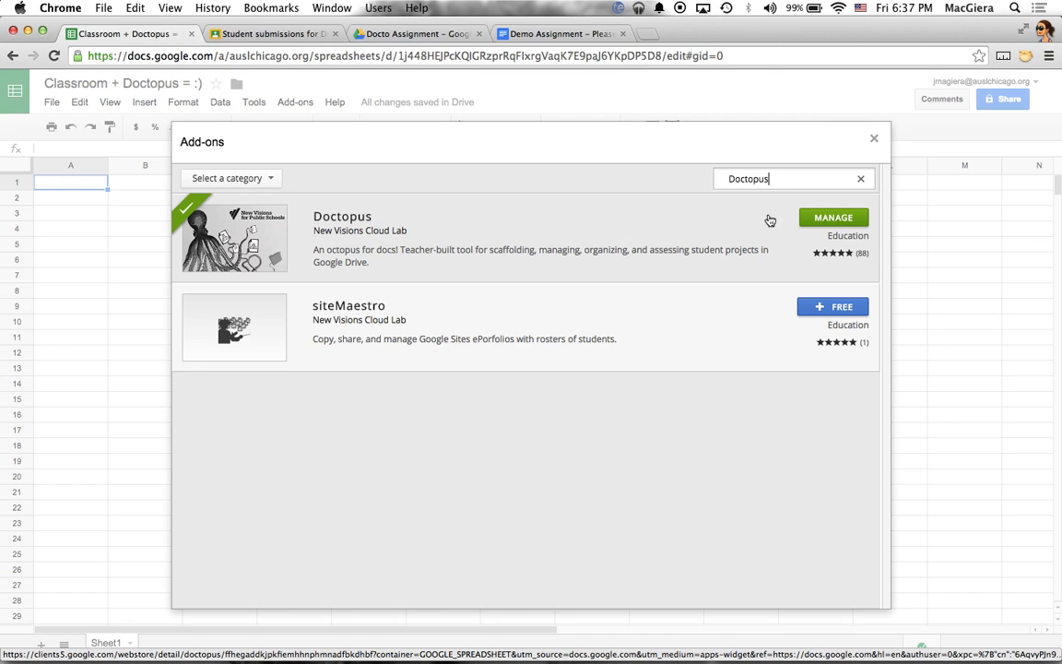
pyautogui.click(873, 139)
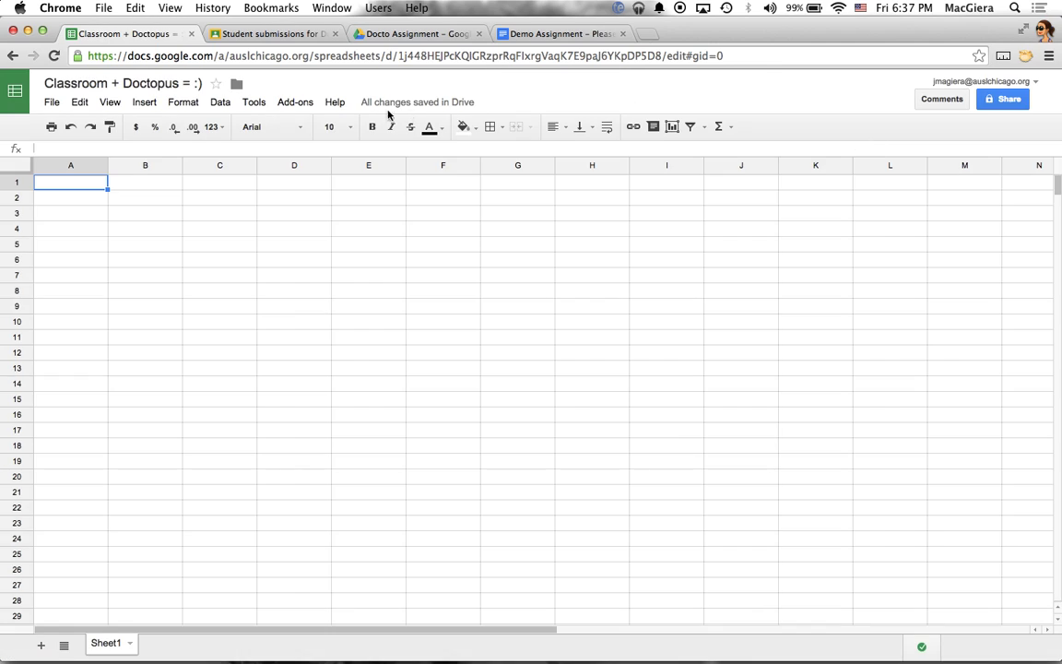
# Launch the Doctopus add-on in the spreadsheet
pyautogui.click(303, 107)
pyautogui.moveTo(312, 134)
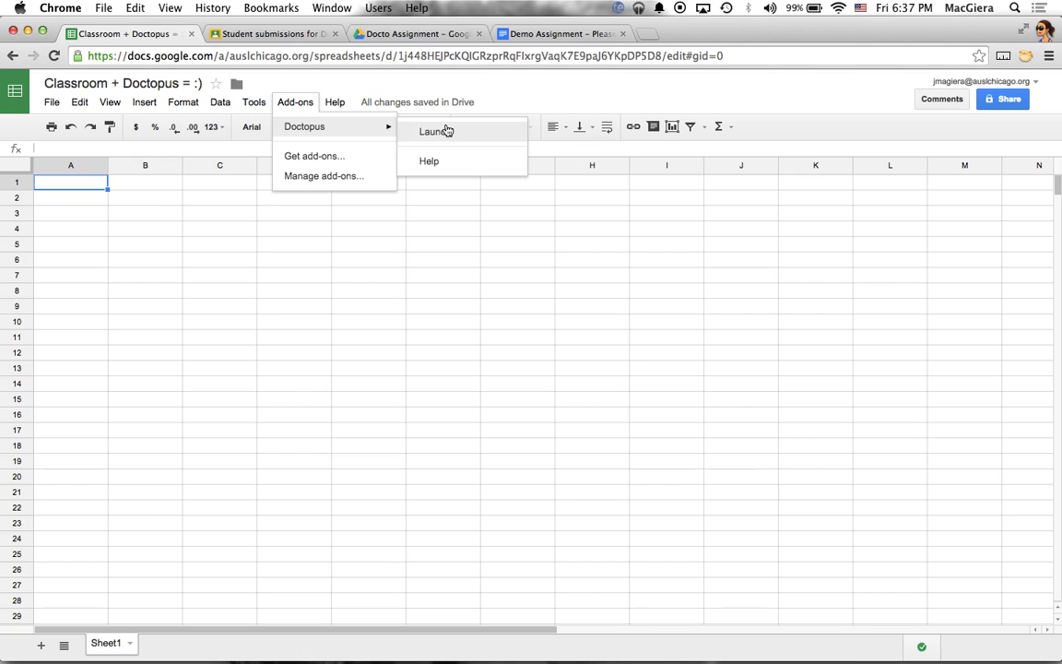
pyautogui.click(447, 131)
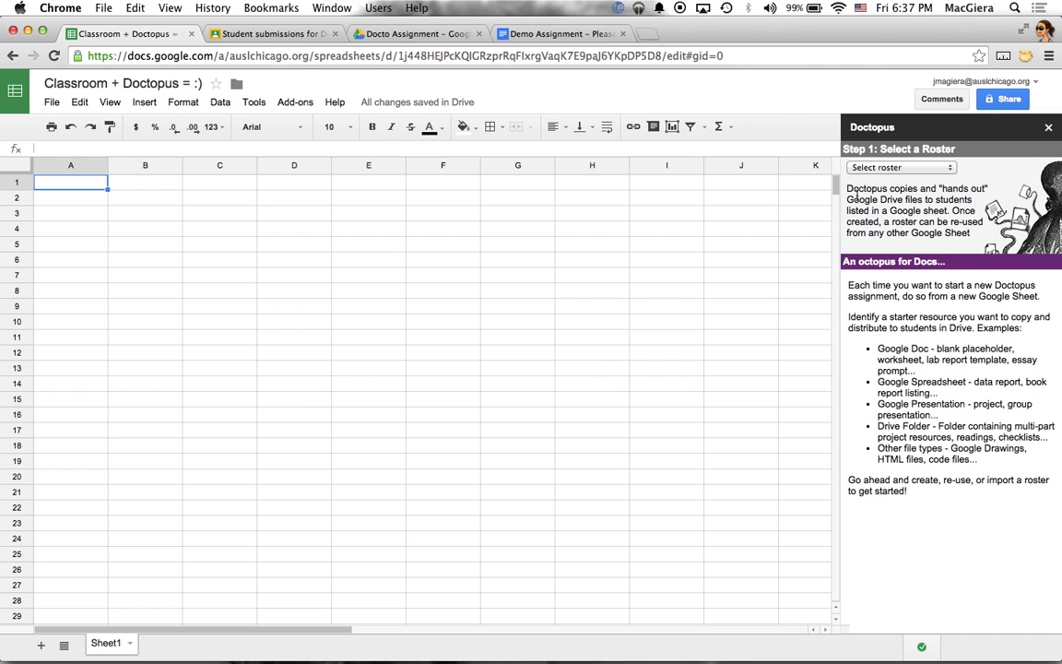
# Choose to ingest a Google CR assignment as the Doctopus roster and select the teacher's class
pyautogui.click(879, 169)
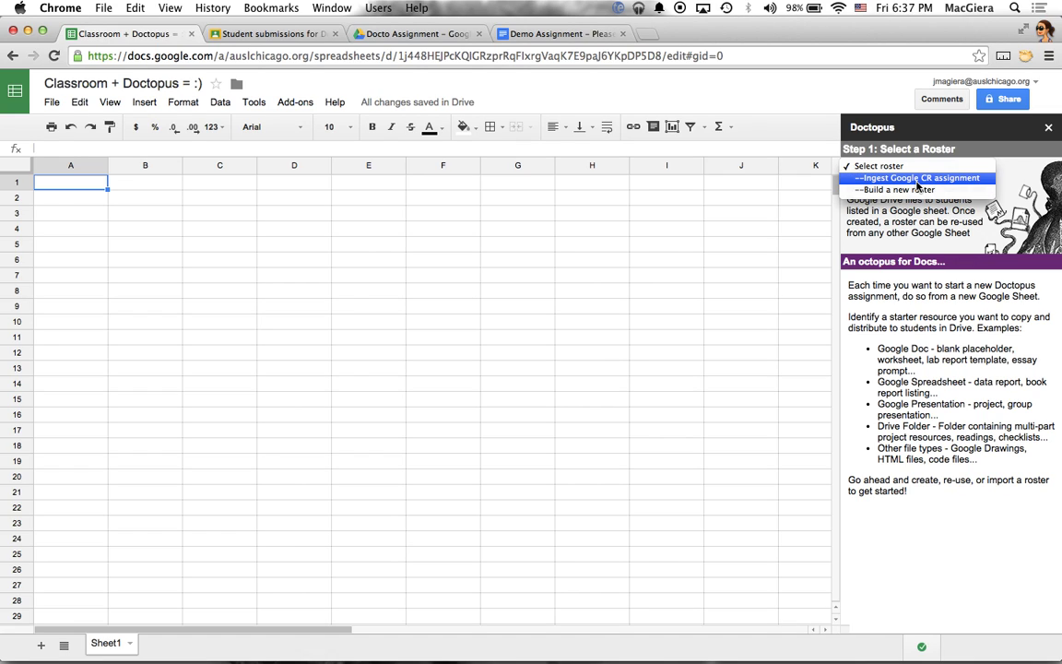
pyautogui.click(918, 181)
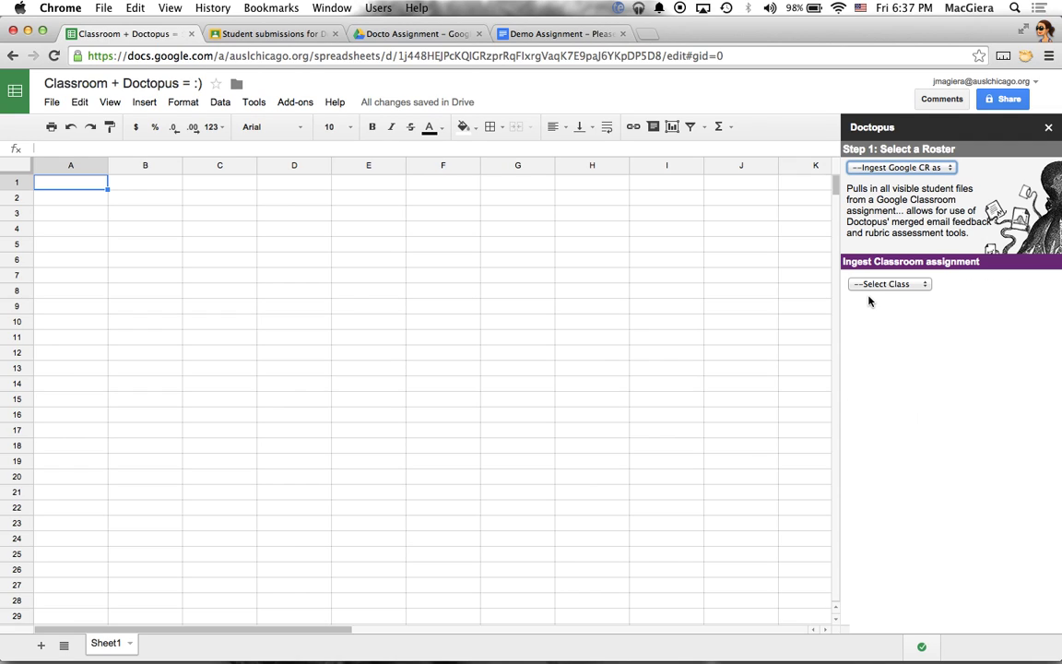
pyautogui.click(863, 287)
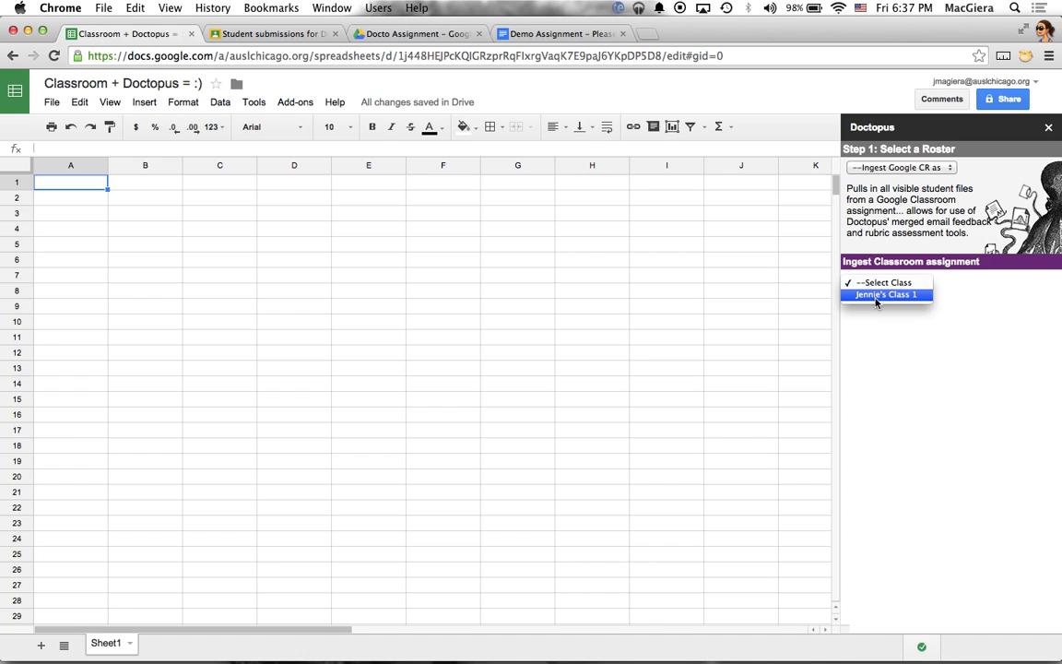
pyautogui.click(876, 297)
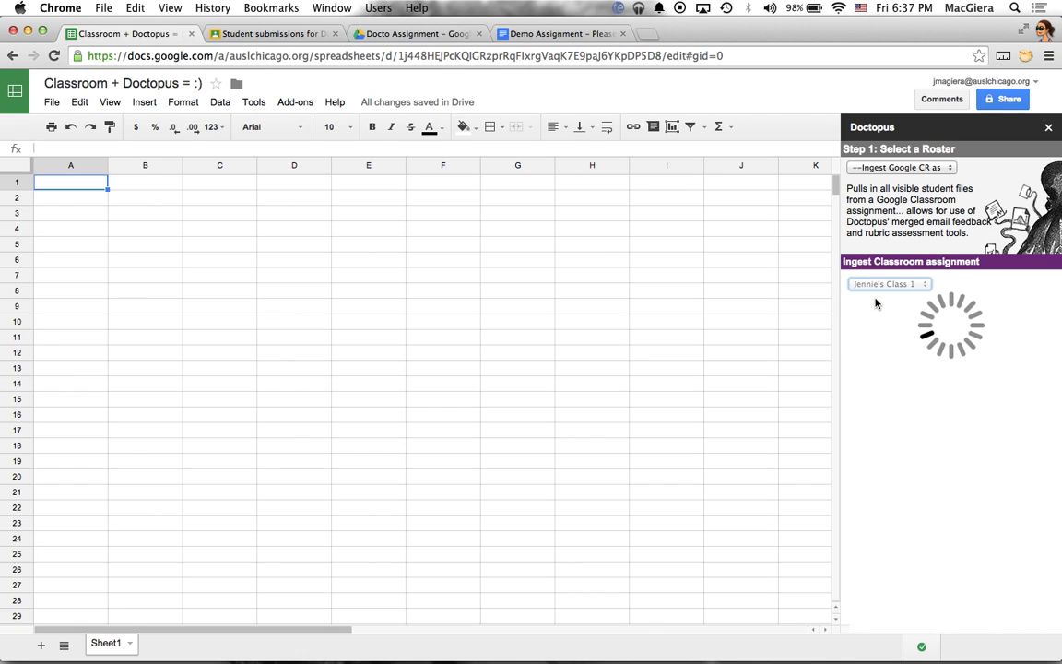
# Ingest the Docto Assignment into the spreadsheet, checking the Classroom submissions list before returning to the sheet
pyautogui.click(879, 306)
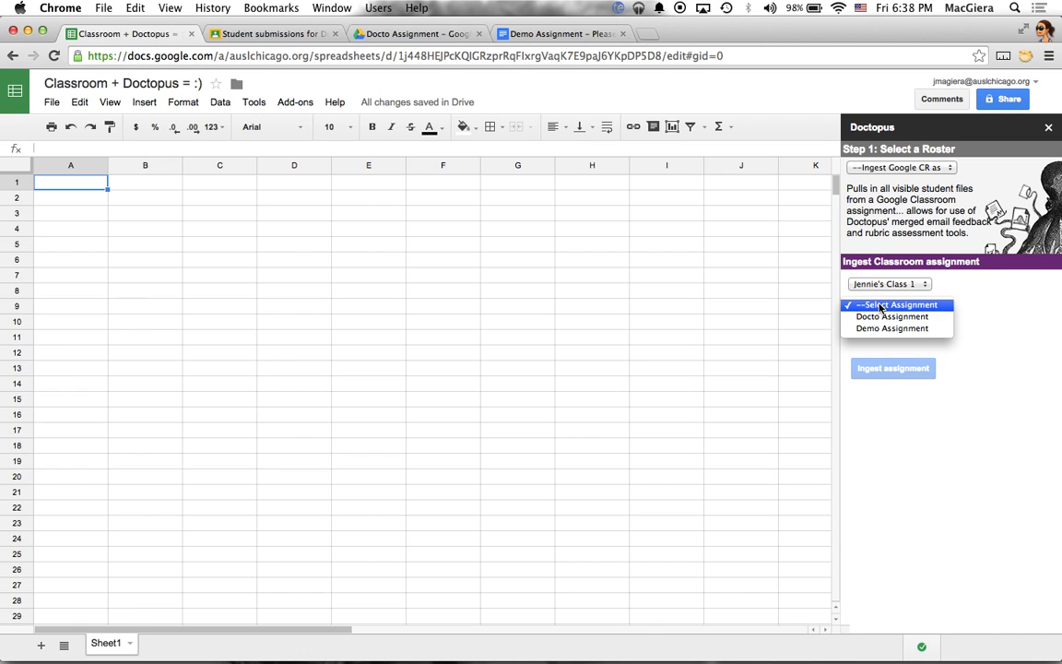
pyautogui.click(894, 320)
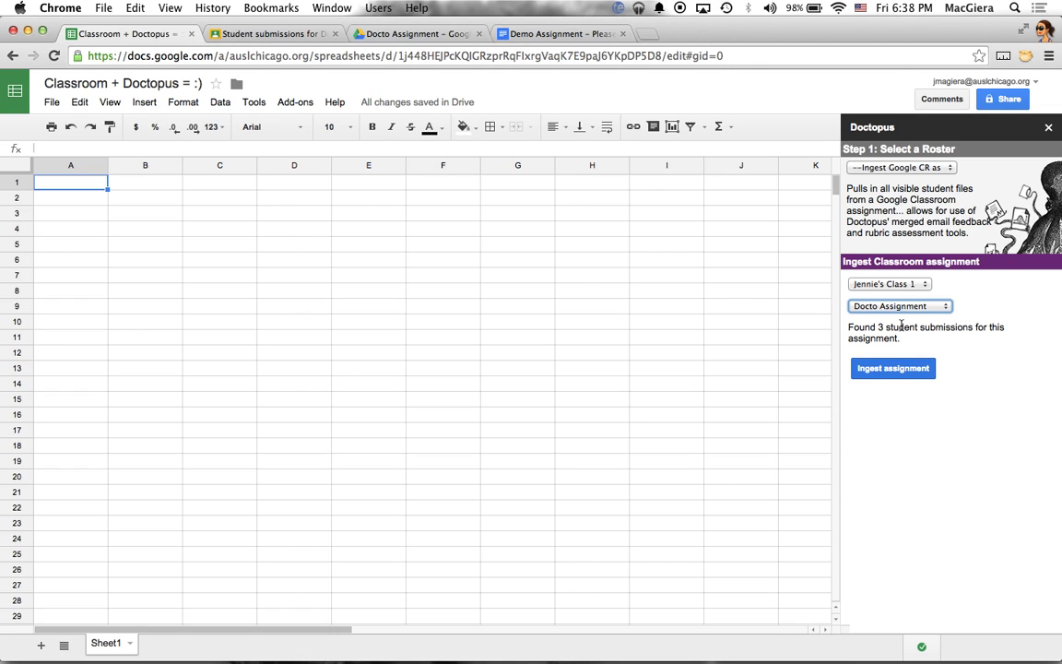
pyautogui.doubleClick(887, 336)
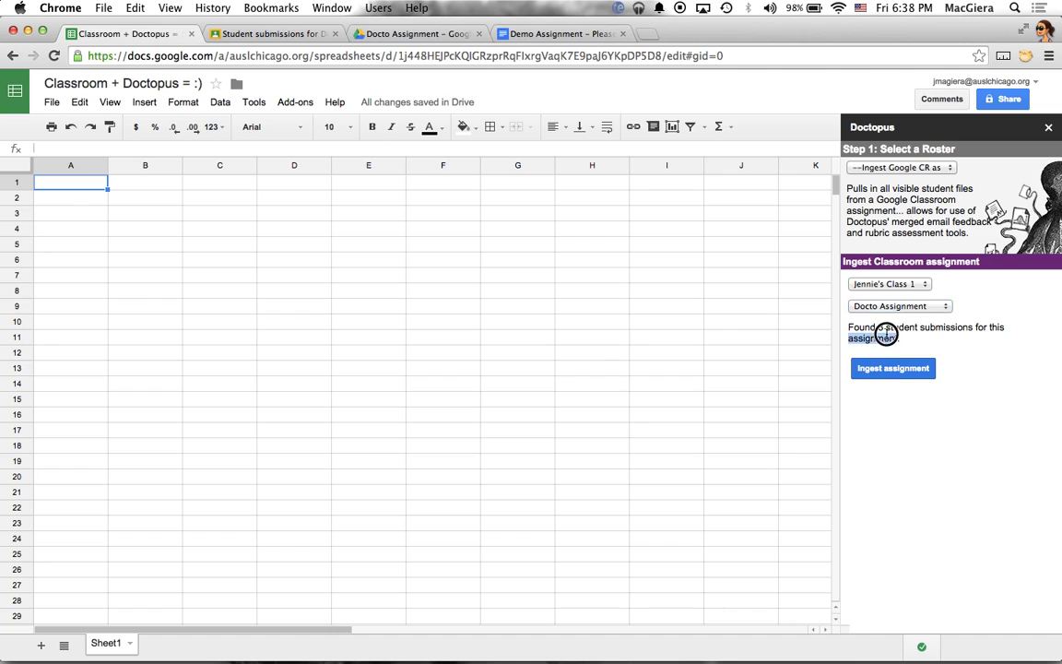
pyautogui.click(876, 336)
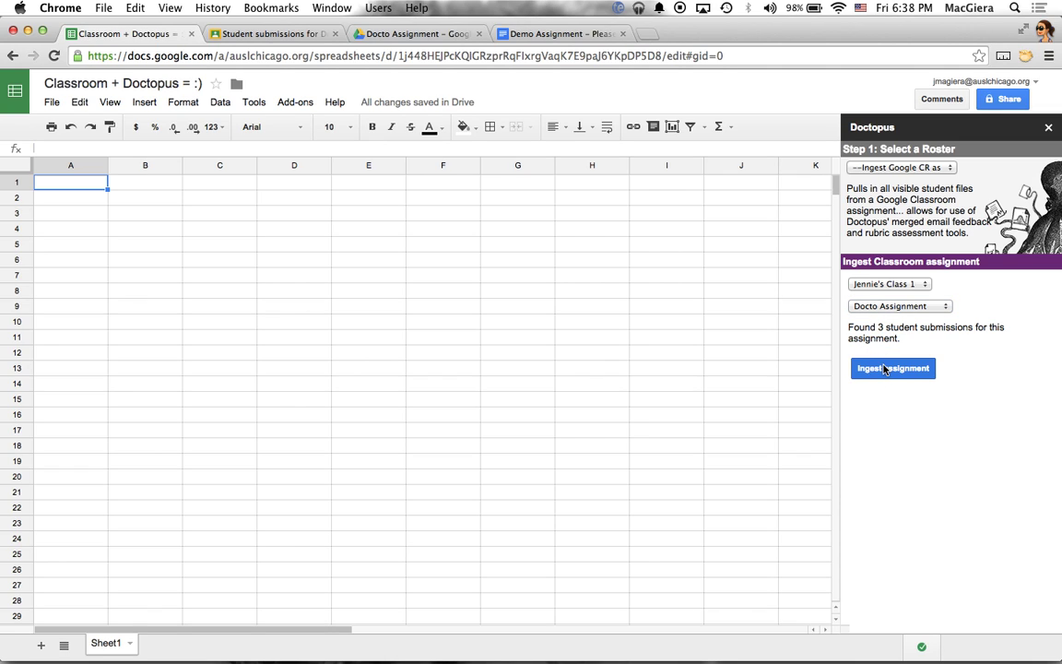
pyautogui.click(886, 369)
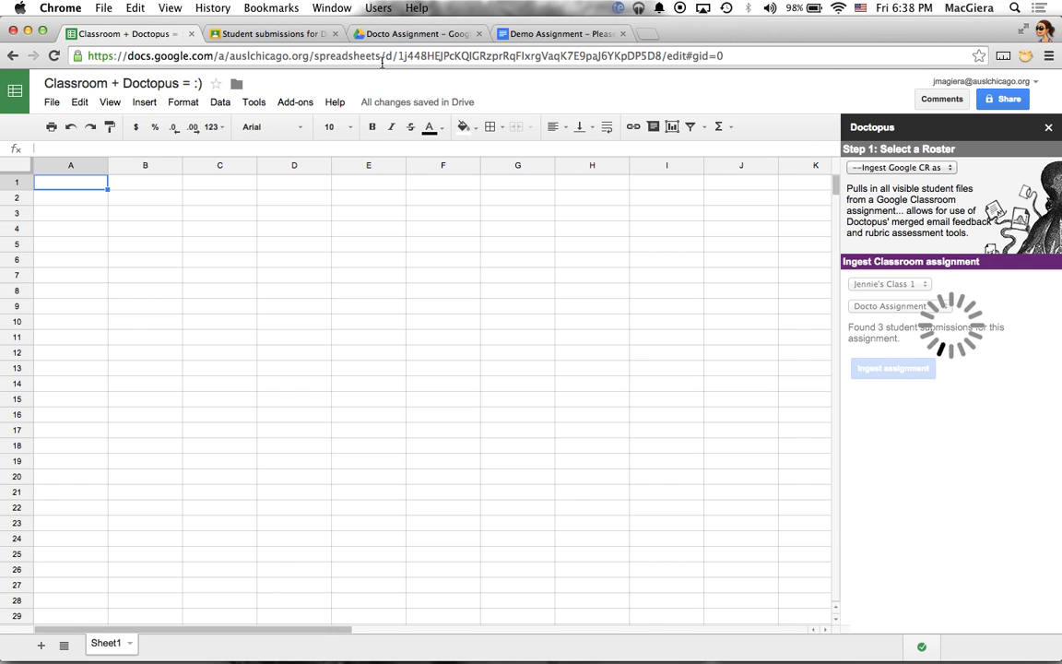
pyautogui.click(270, 33)
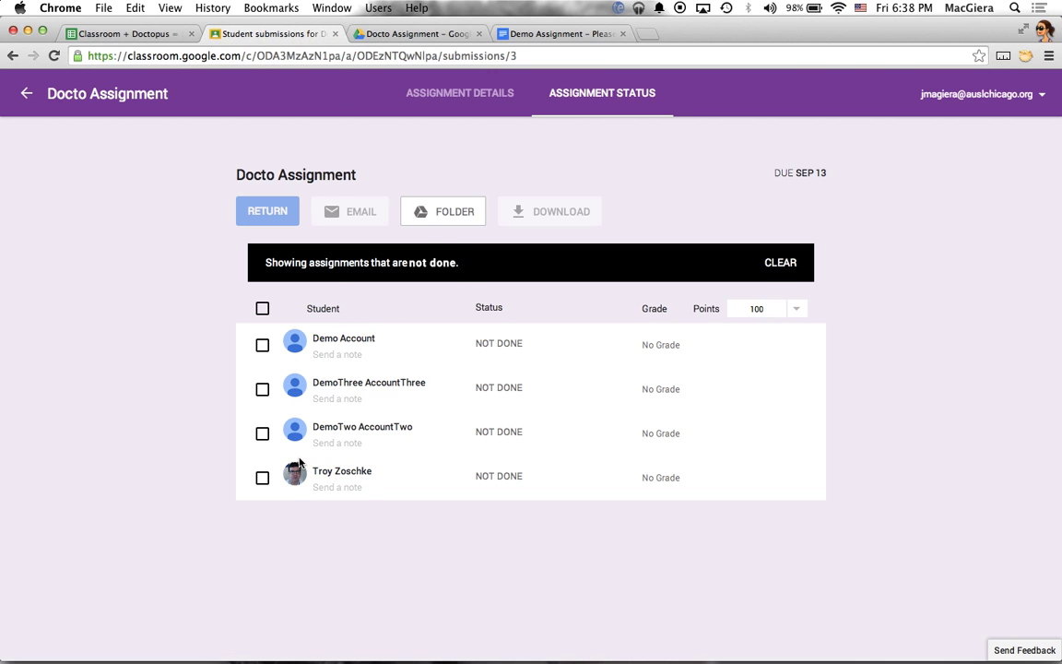
pyautogui.click(148, 35)
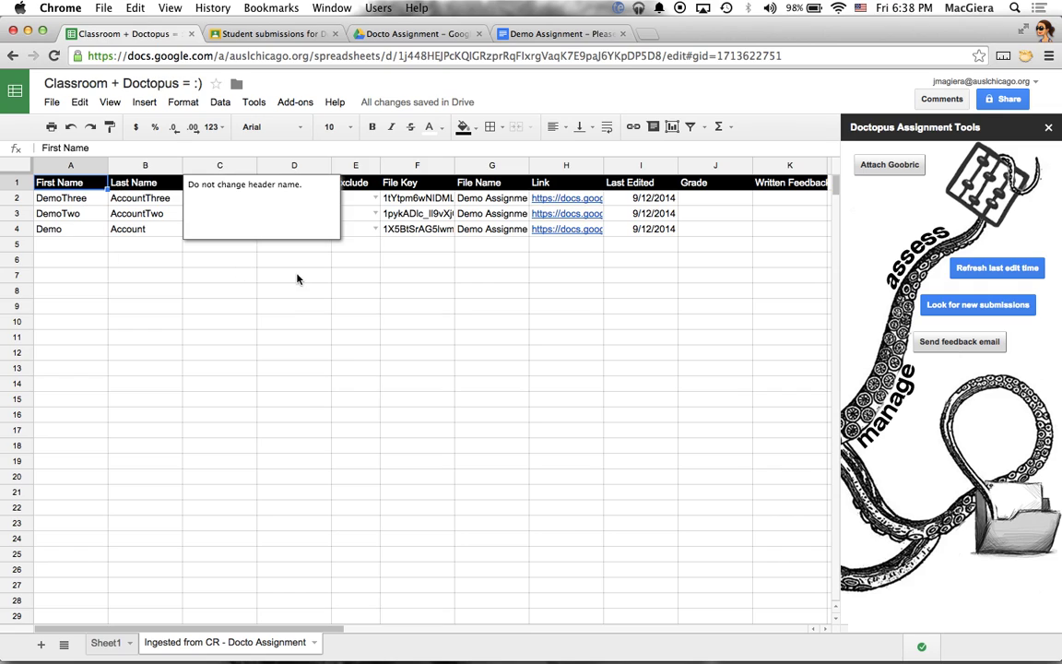
# Open the Goobric extension page in the Chrome Web Store and add the free extension to Chrome
pyautogui.click(506, 280)
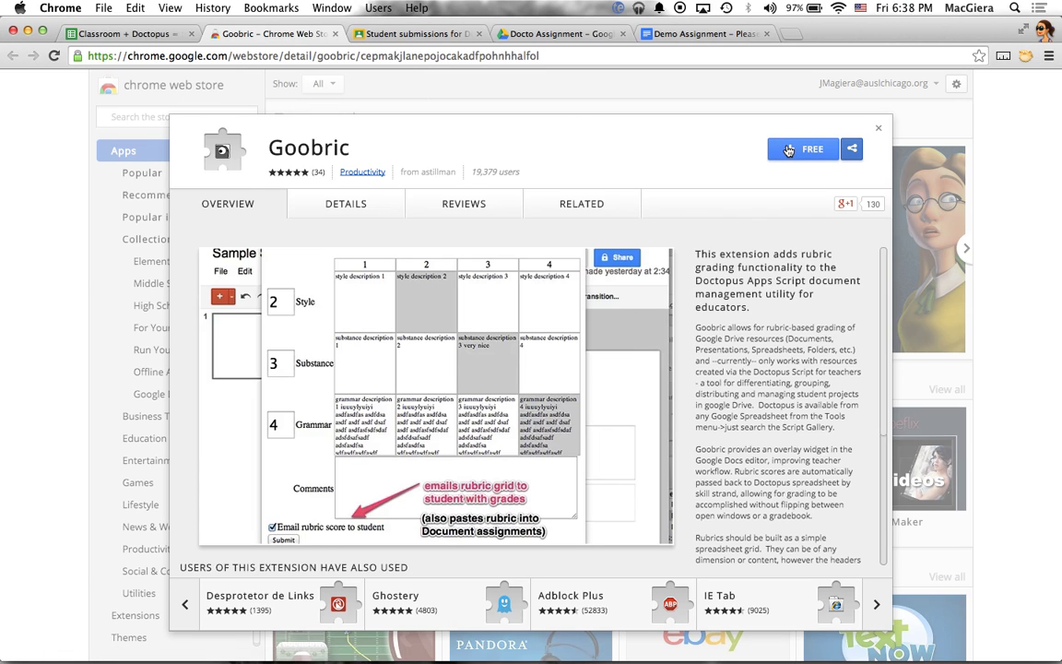
pyautogui.click(788, 150)
pyautogui.click(656, 150)
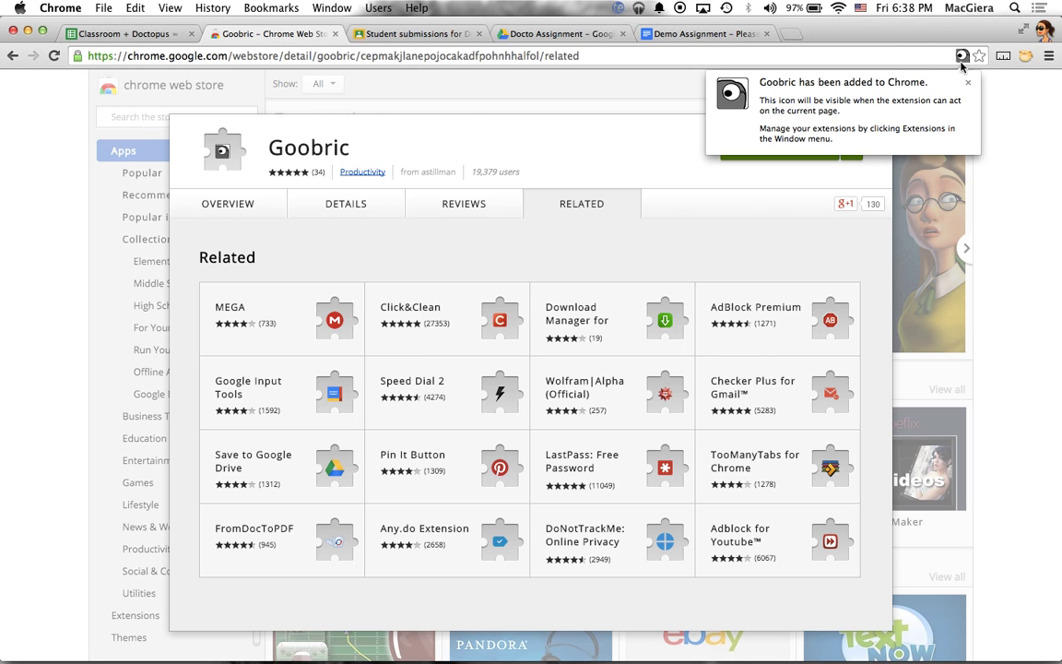
# Back in the spreadsheet, authorize the Goobric web app for the teacher's account and close the confirmation page
pyautogui.click(147, 33)
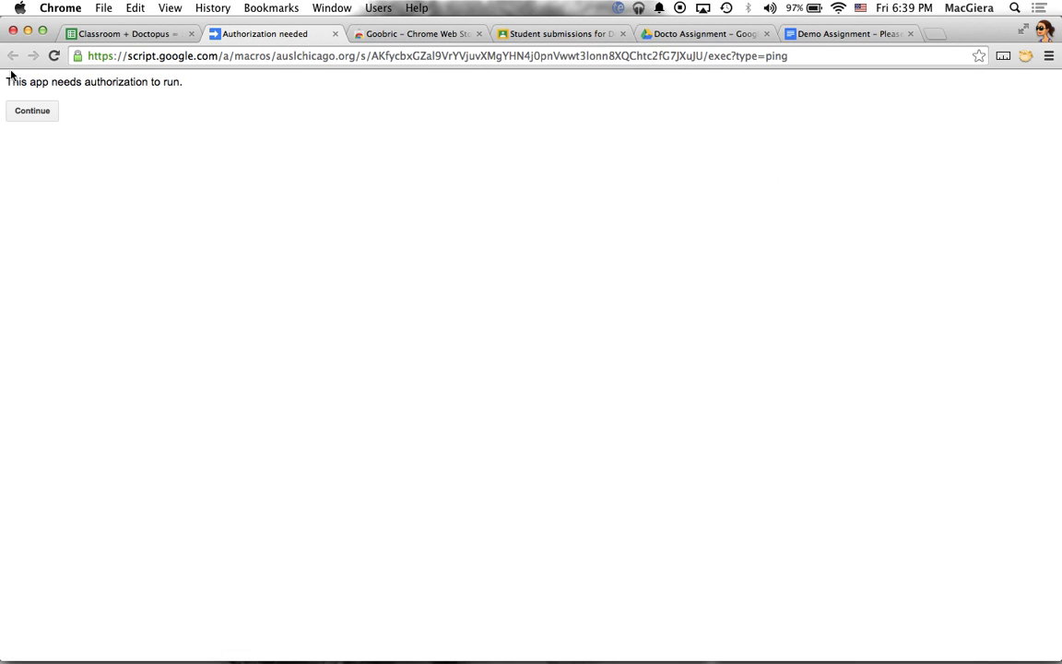
pyautogui.click(19, 106)
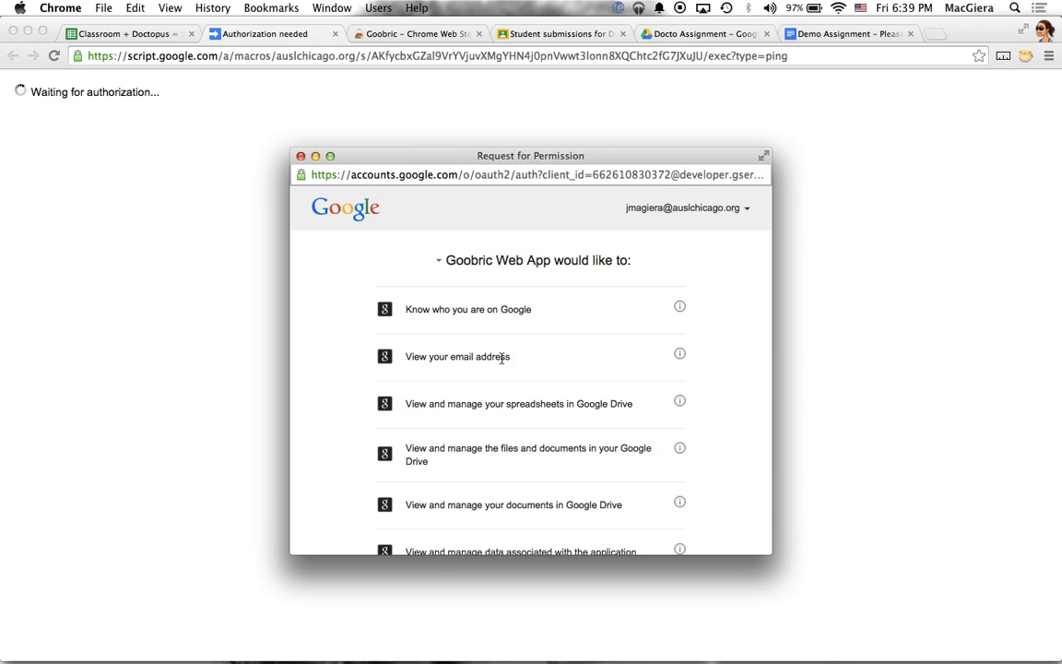
pyautogui.scroll(-5, 503, 360)
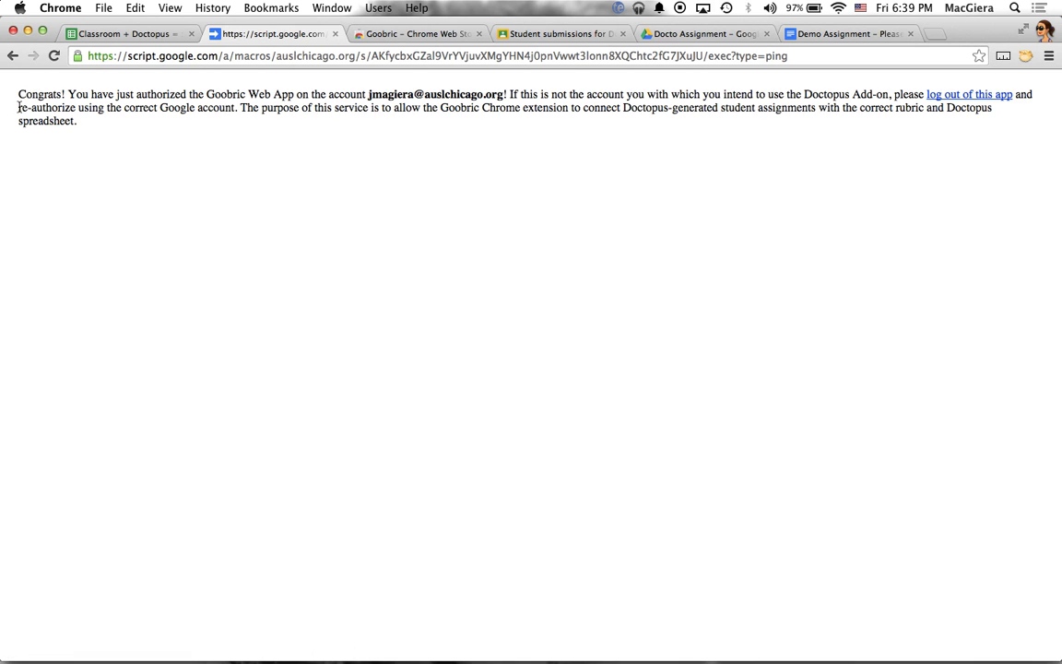
pyautogui.moveTo(18, 94)
pyautogui.mouseDown()
pyautogui.moveTo(109, 127)
pyautogui.moveTo(14, 92)
pyautogui.mouseUp()
pyautogui.click(96, 136)
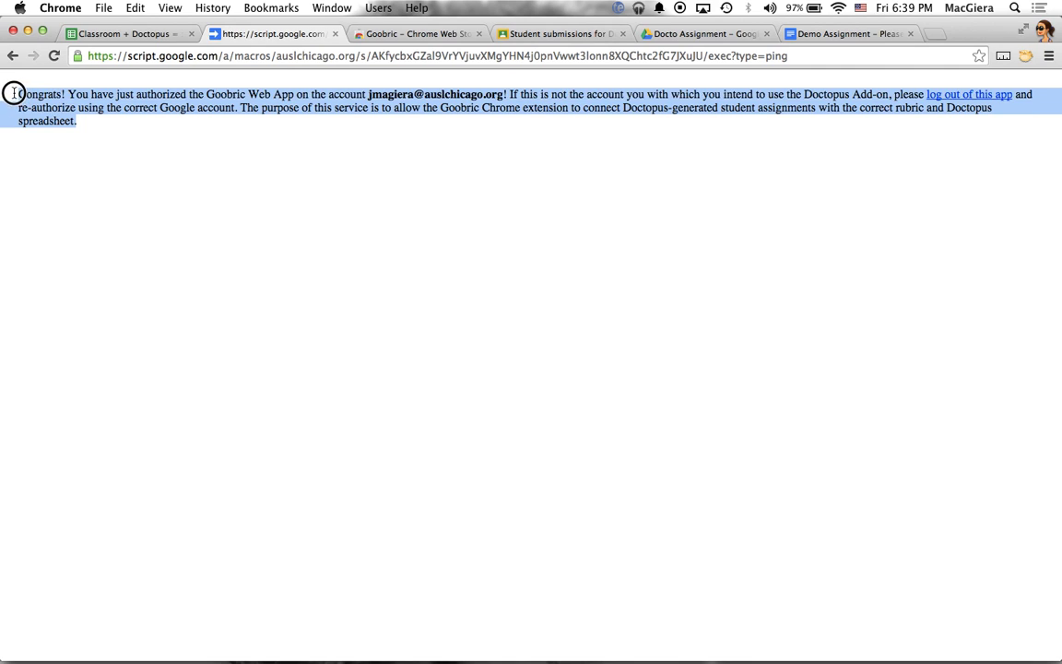
pyautogui.click(112, 146)
pyautogui.click(335, 34)
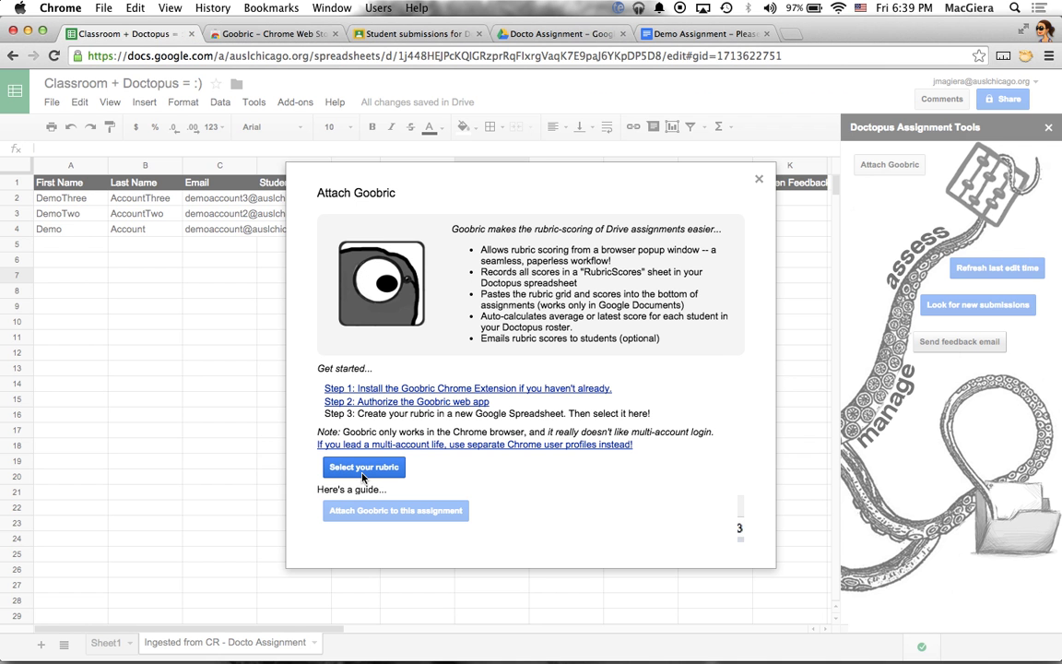
# Examine the rubric layout guide in the Attach Goobric dialog, including cell A1, the score values, categories and descriptors
pyautogui.scroll(-5, 390, 369)
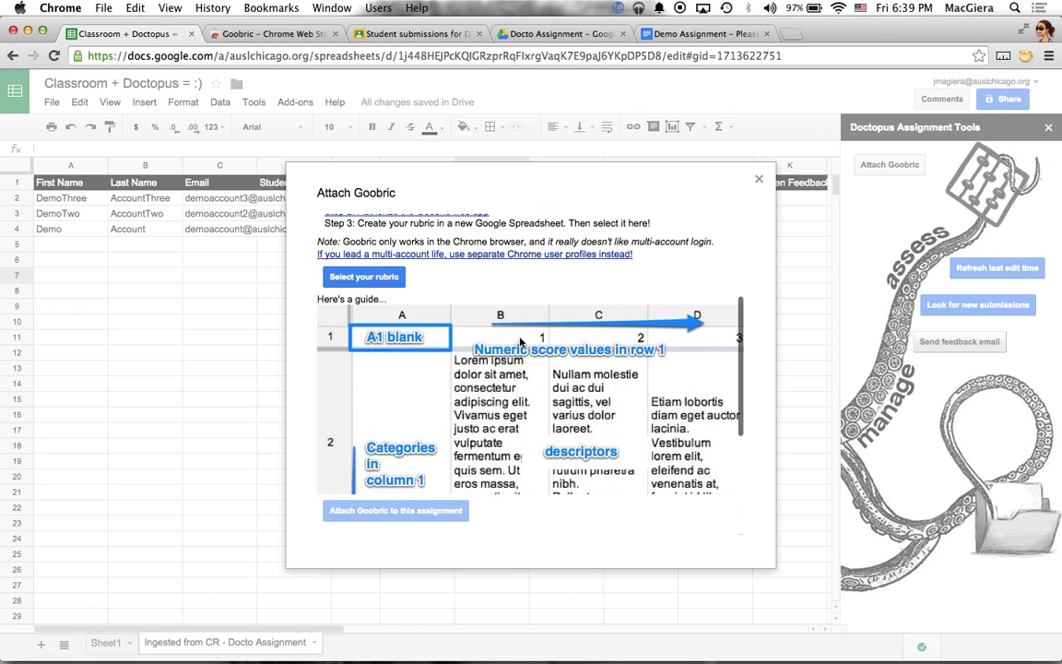
pyautogui.scroll(-5, 390, 358)
pyautogui.scroll(5, 390, 358)
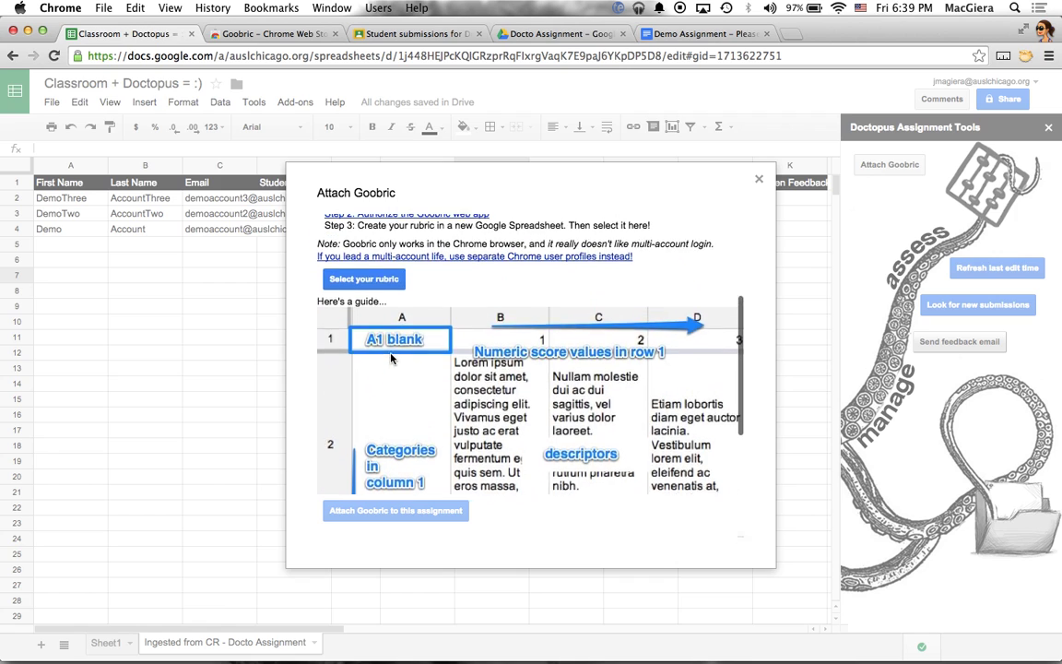
pyautogui.scroll(-6, 590, 360)
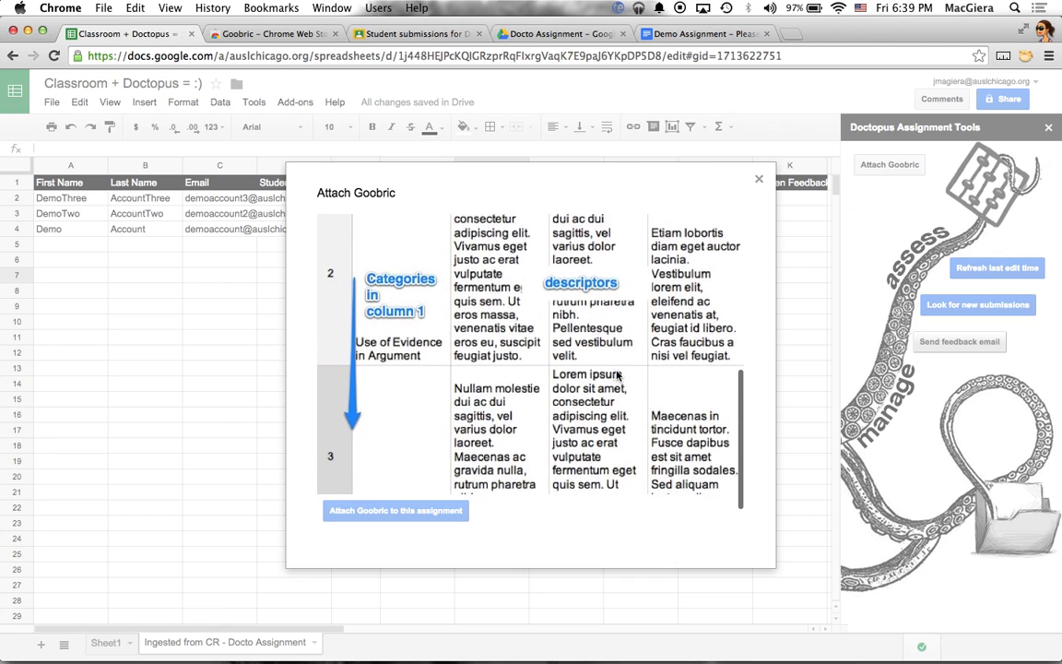
pyautogui.scroll(7, 618, 375)
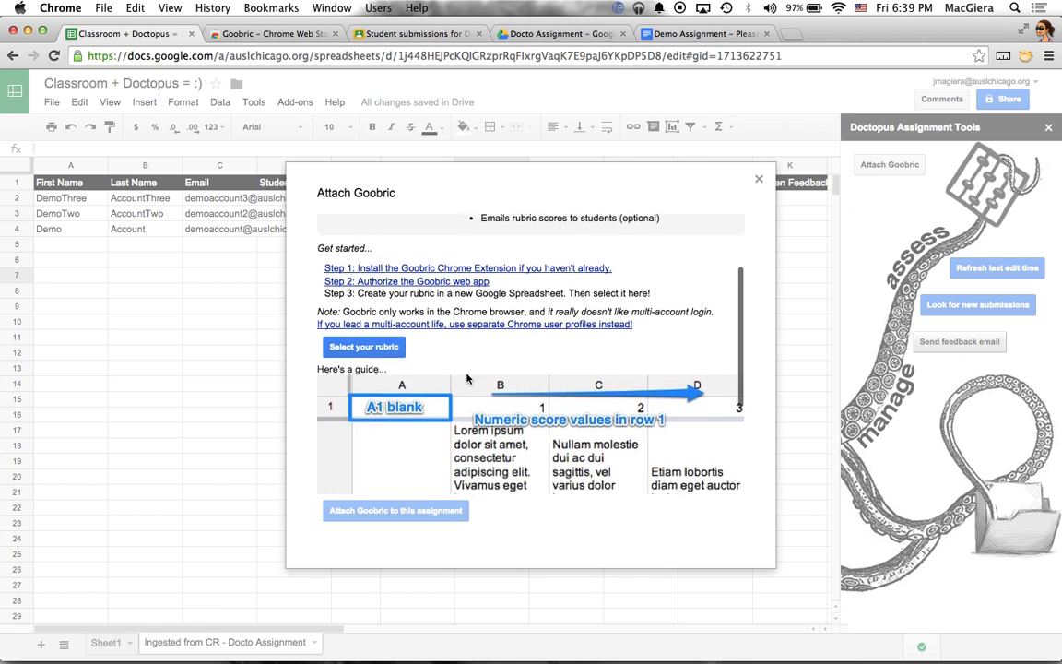
pyautogui.scroll(3, 418, 335)
pyautogui.scroll(-4, 394, 443)
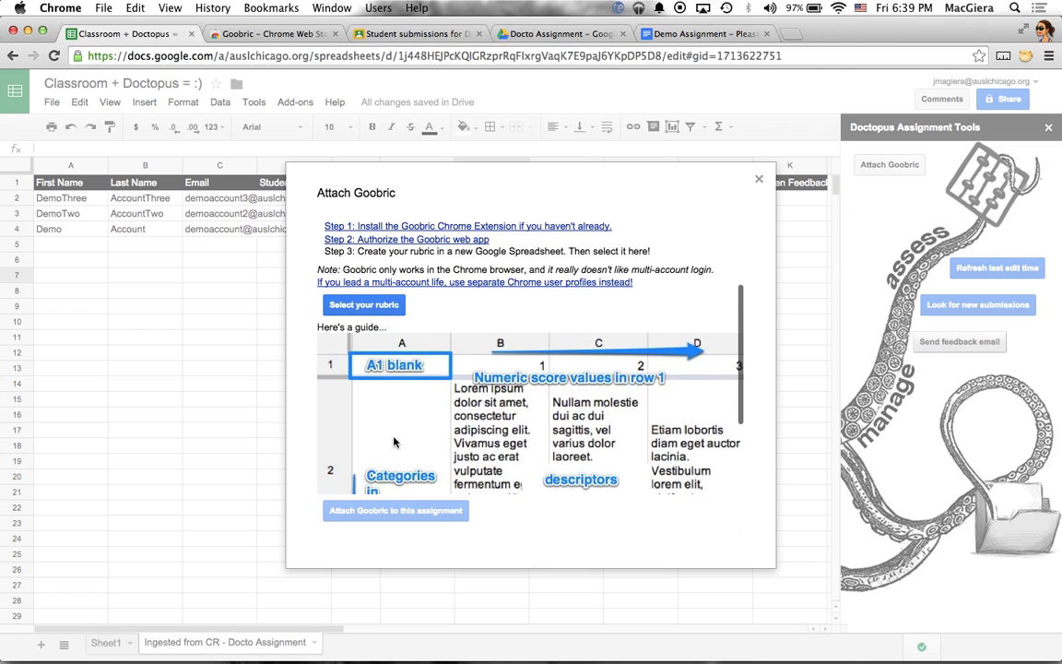
pyautogui.scroll(2, 353, 391)
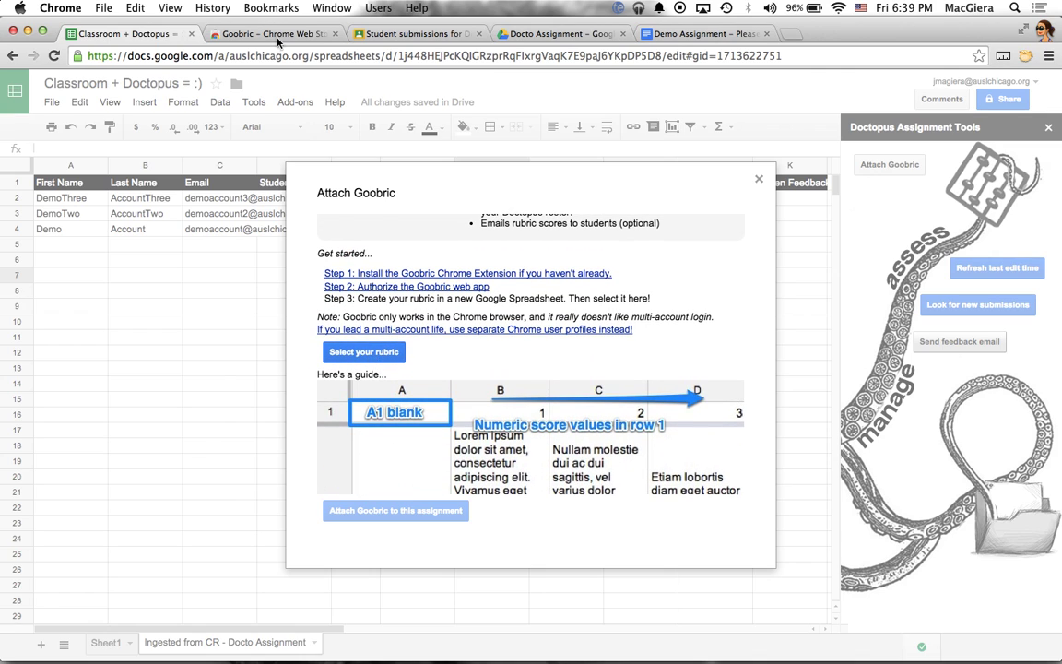
# Browse the My Drive files in Google Drive and return to the "Classroom + Doctopus = :)" spreadsheet
pyautogui.click(555, 33)
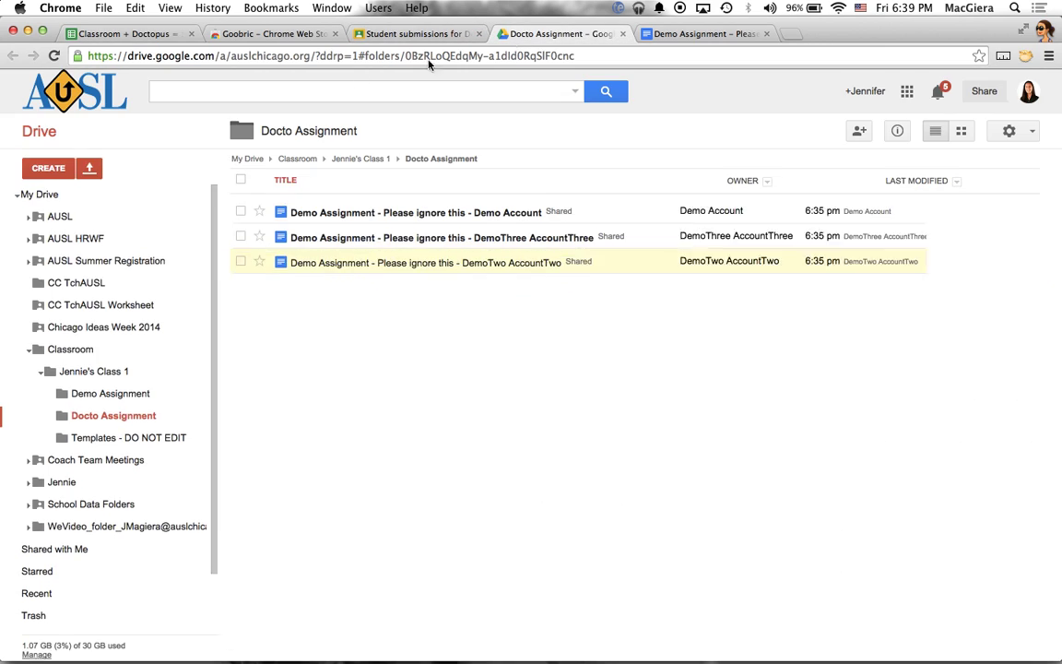
pyautogui.click(92, 199)
pyautogui.scroll(-6, 318, 313)
pyautogui.scroll(2, 323, 325)
pyautogui.scroll(3, 323, 325)
pyautogui.click(138, 33)
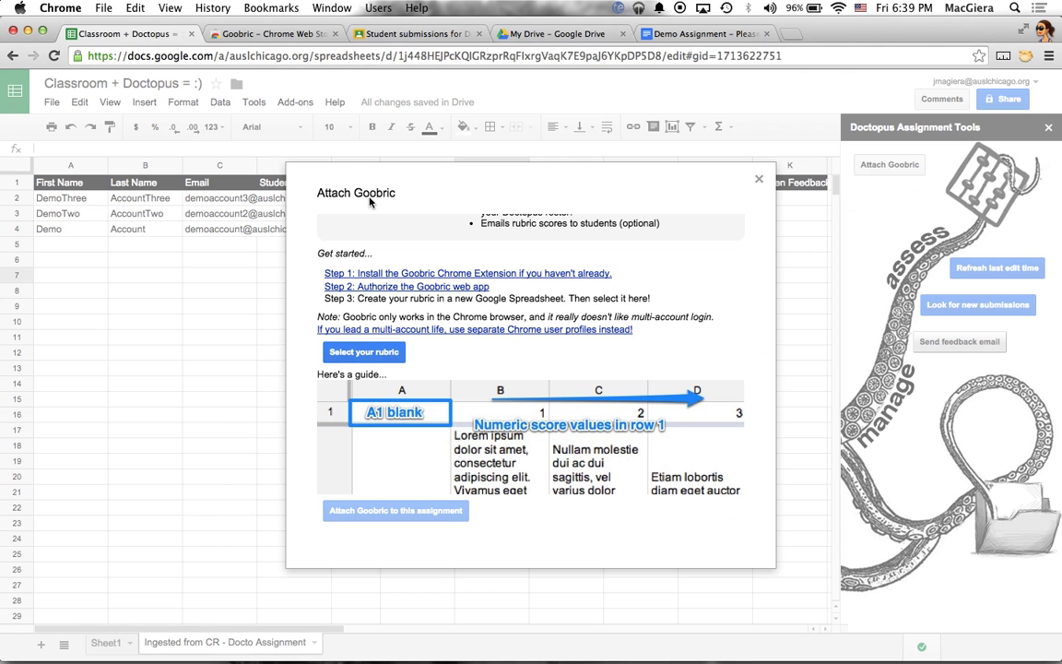
# Select the "This is a Rubric" spreadsheet as the Goobric rubric
pyautogui.click(359, 354)
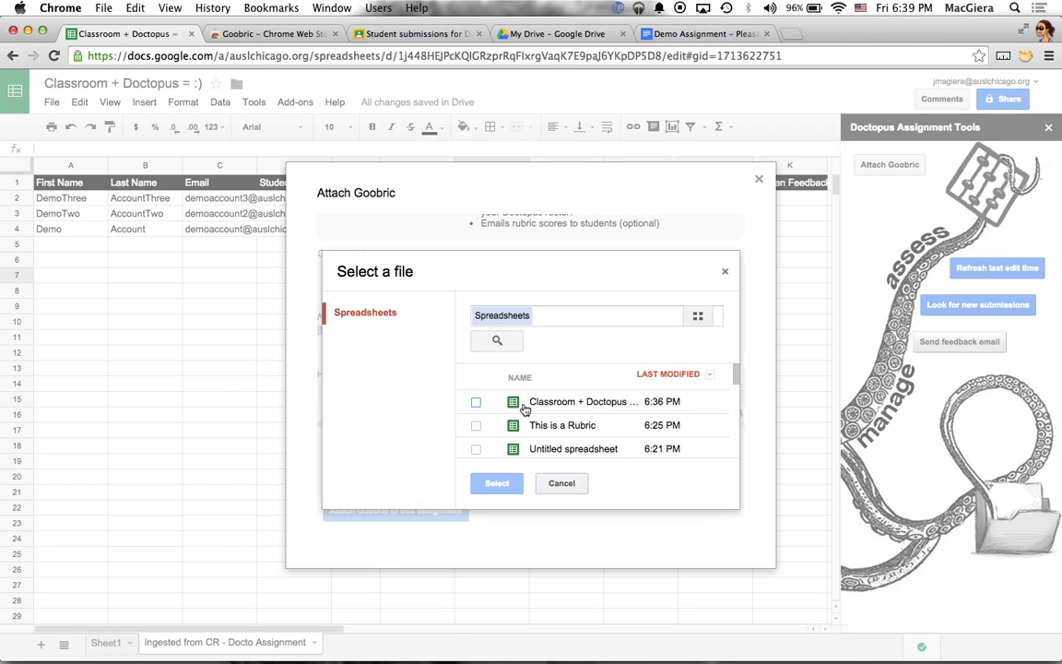
pyautogui.scroll(-1, 494, 406)
pyautogui.click(476, 403)
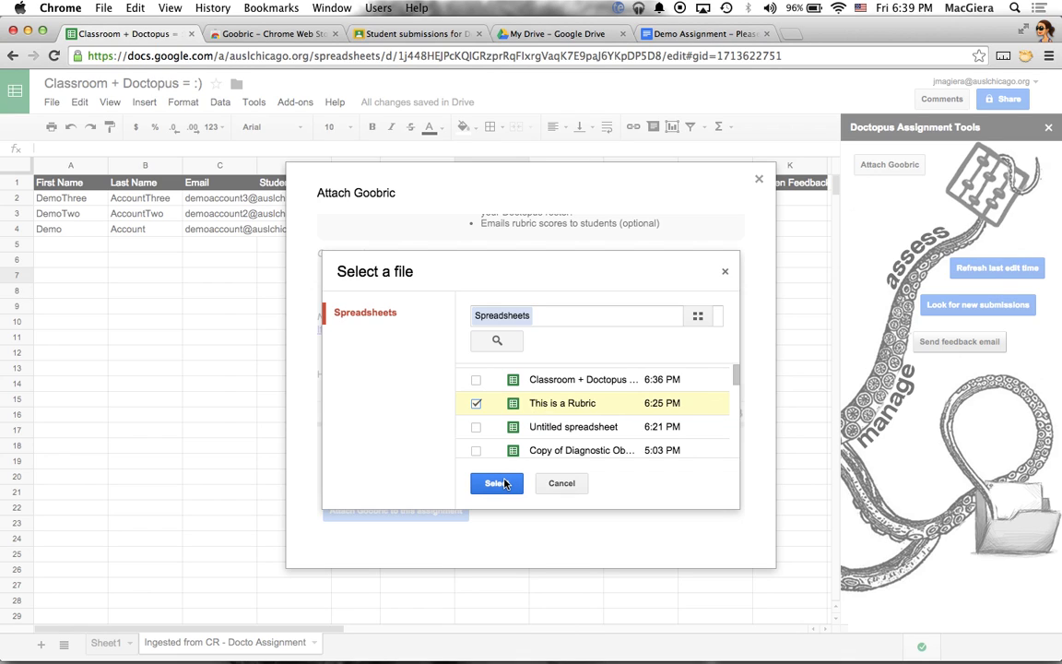
pyautogui.click(505, 483)
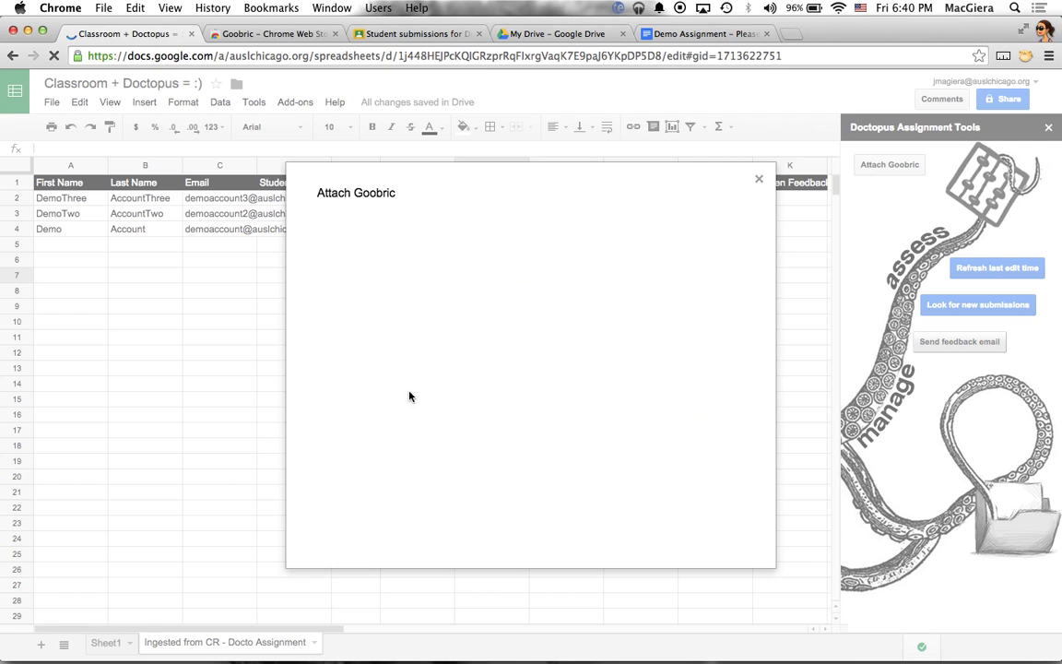
# Review the selected rubric's categories and scores, attach Goobric to this assignment, and close the Attach Goobric dialog
pyautogui.scroll(-5, 466, 478)
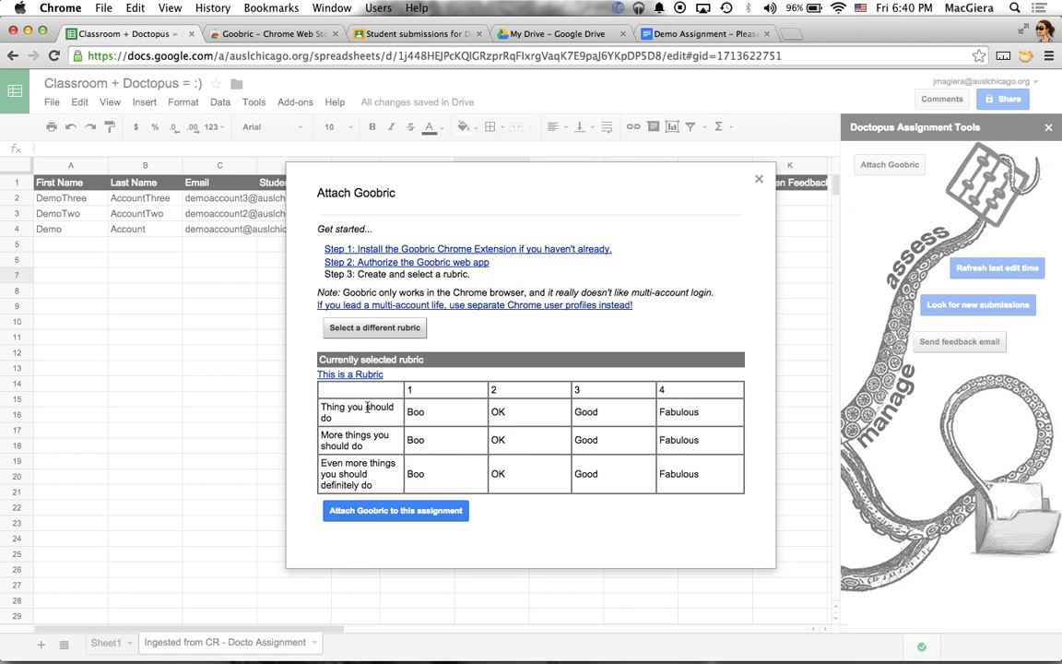
pyautogui.moveTo(322, 380); pyautogui.dragTo(621, 483)
pyautogui.click(559, 436)
pyautogui.click(360, 515)
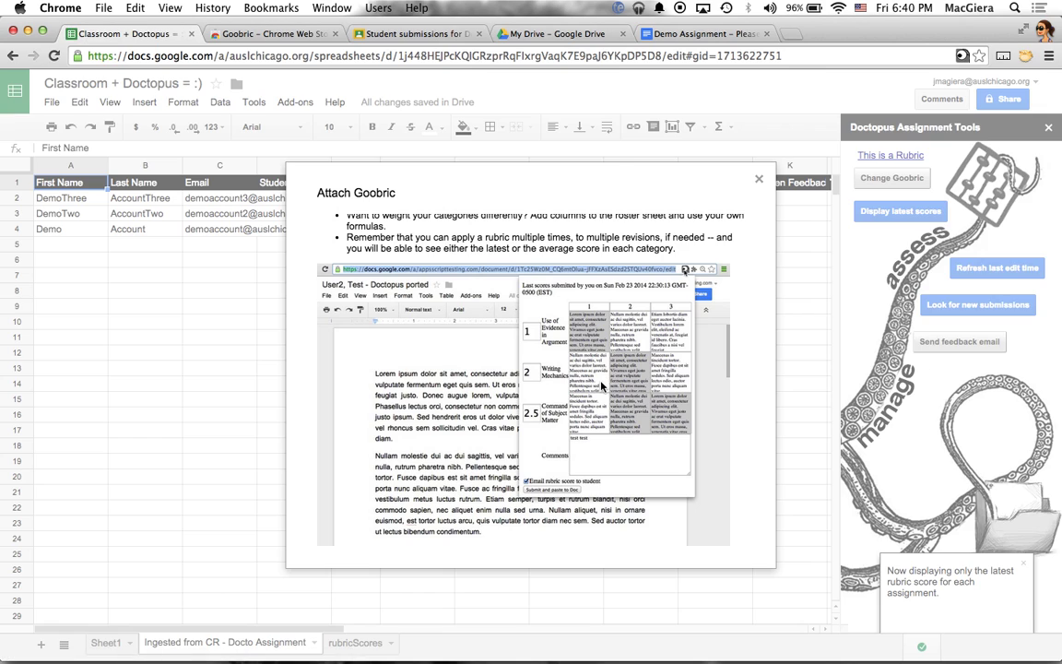
pyautogui.click(759, 179)
# Open the assignment document linked in row 3 of the roster, launch Goobric, and accept its permission request
pyautogui.click(581, 219)
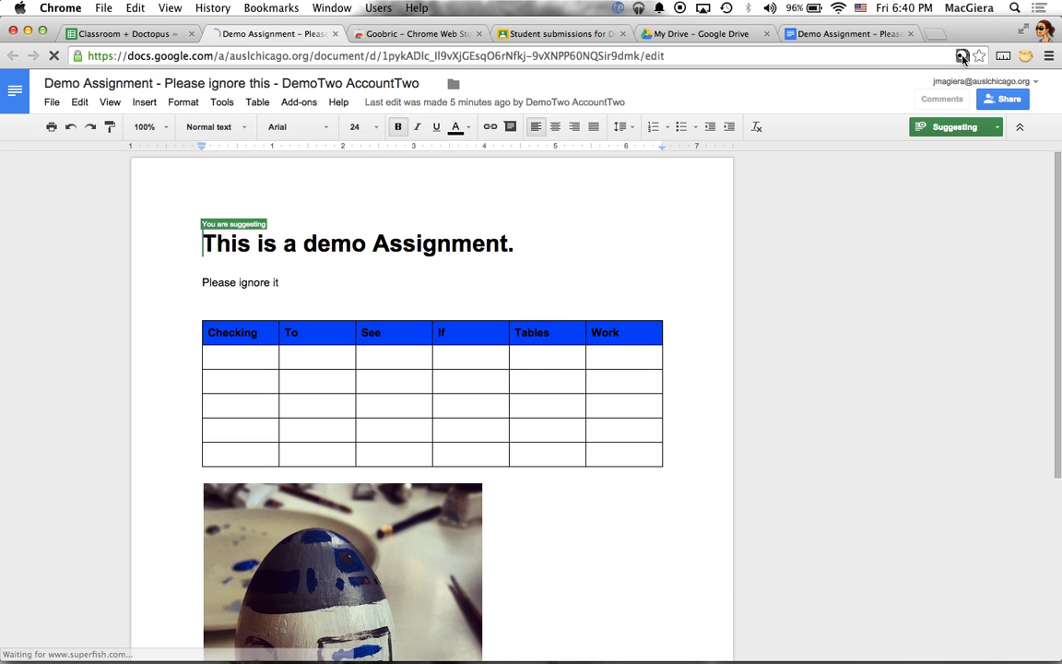
pyautogui.click(962, 56)
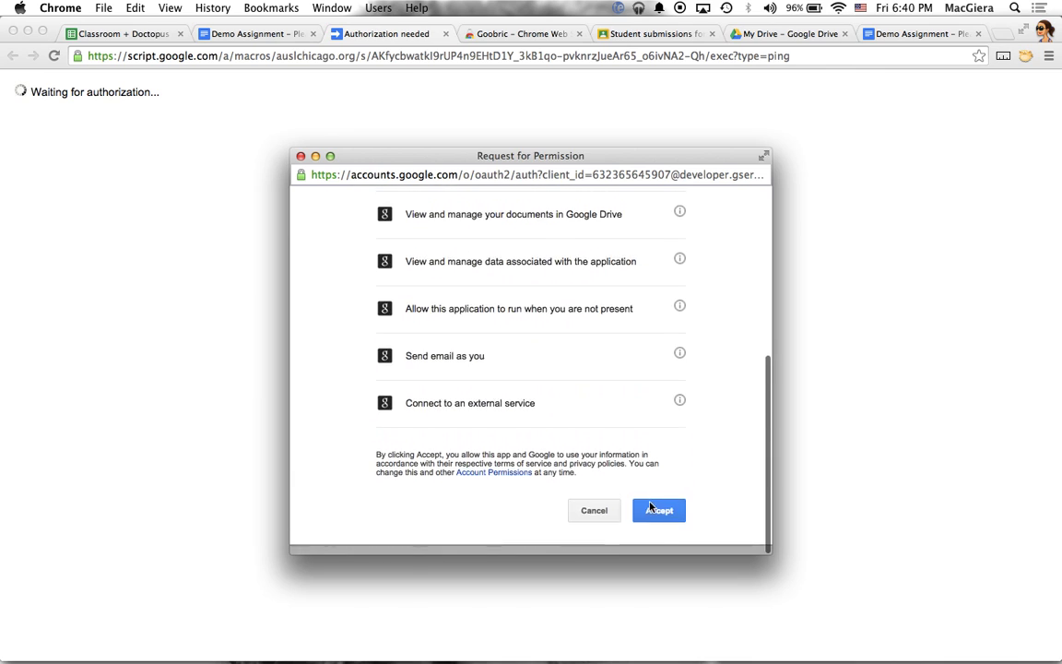
pyautogui.click(659, 522)
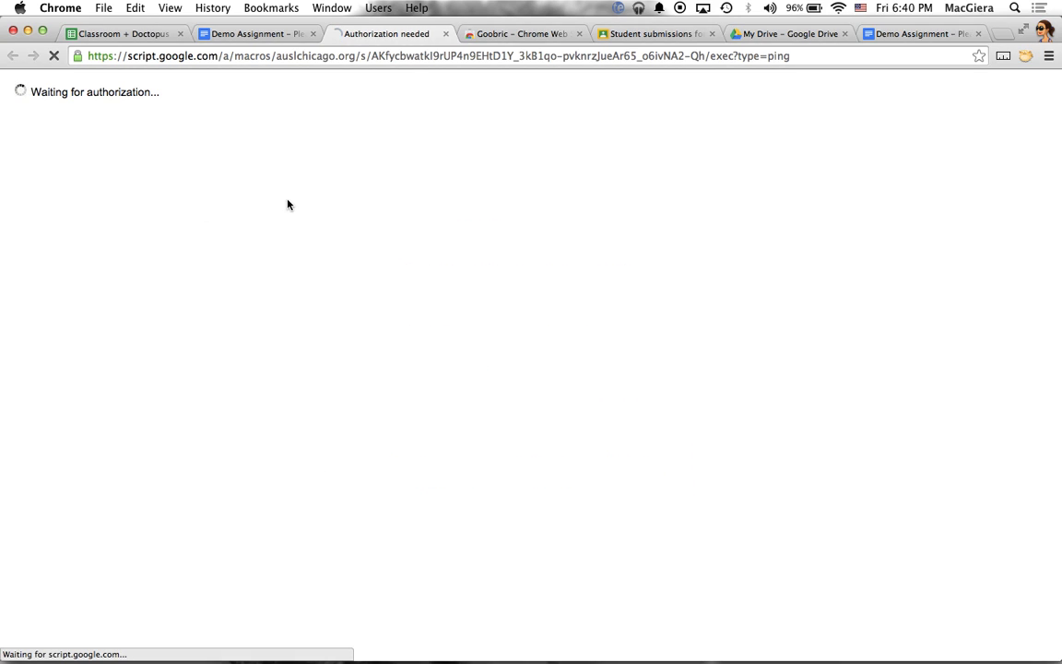
pyautogui.click(249, 33)
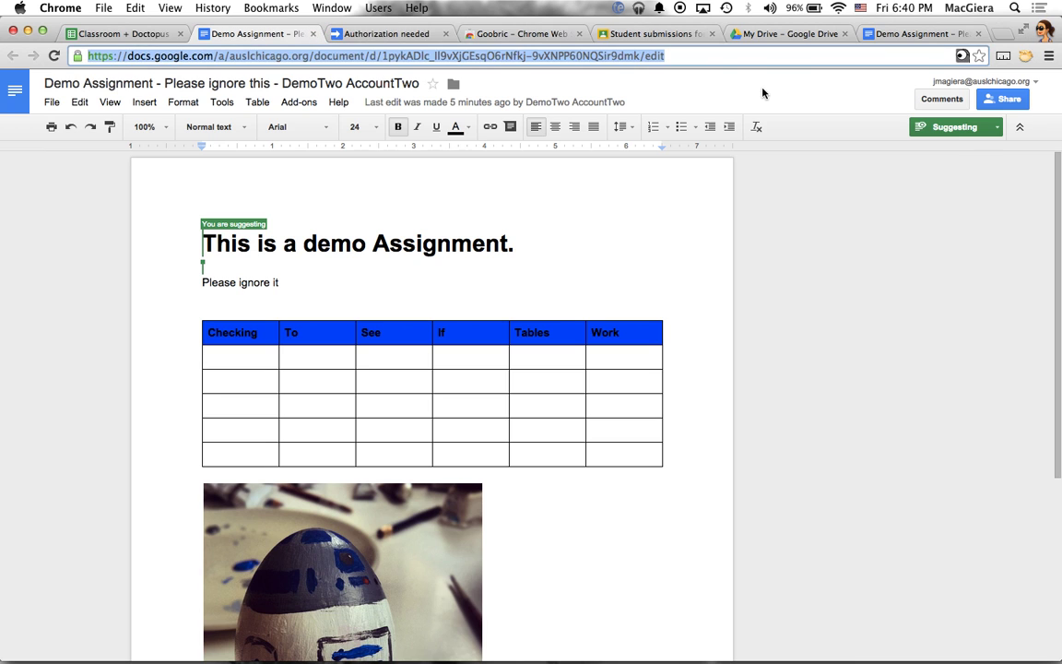
# In the Goobric rubric, score "Thing you should do" 1.5, "More things you should do" 3 and "Even more things you should definitely do" 2
pyautogui.click(962, 55)
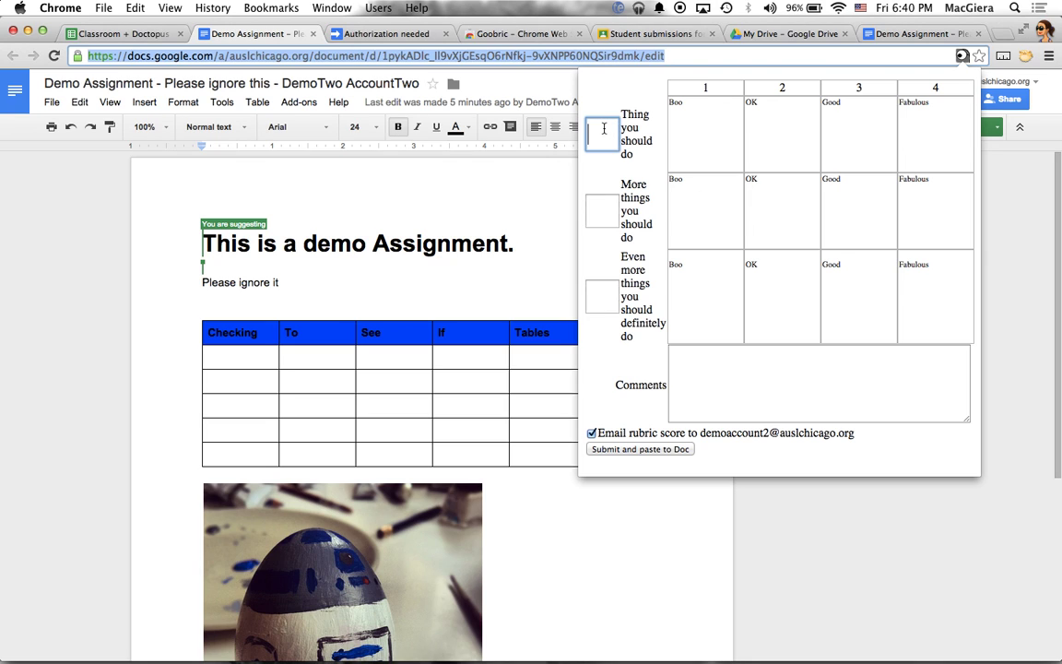
pyautogui.write('1.')
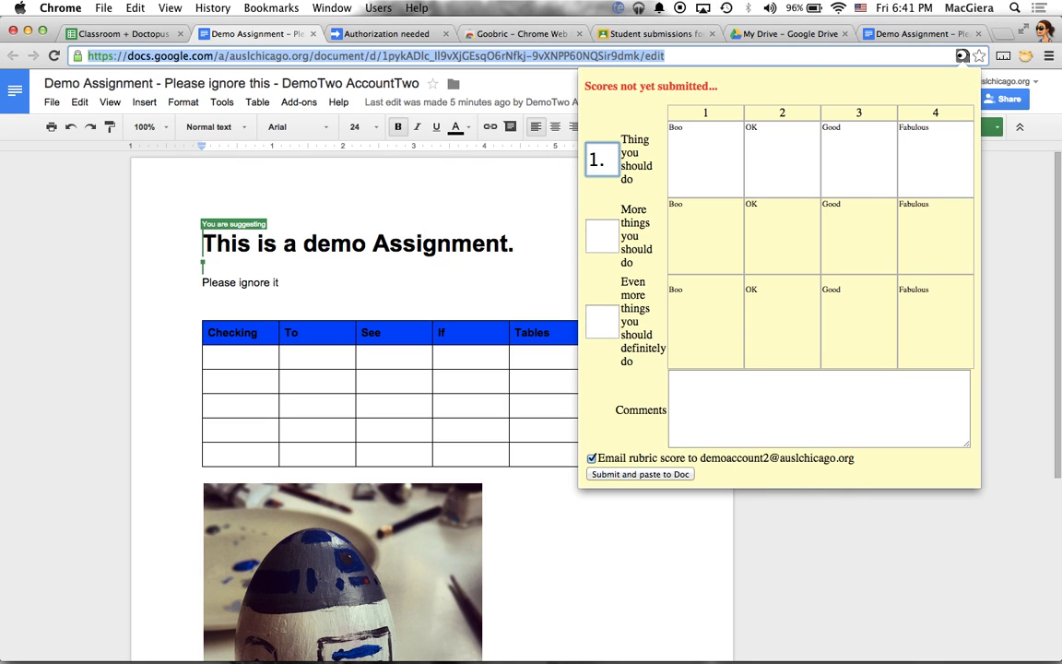
pyautogui.write('5')
pyautogui.click(600, 233)
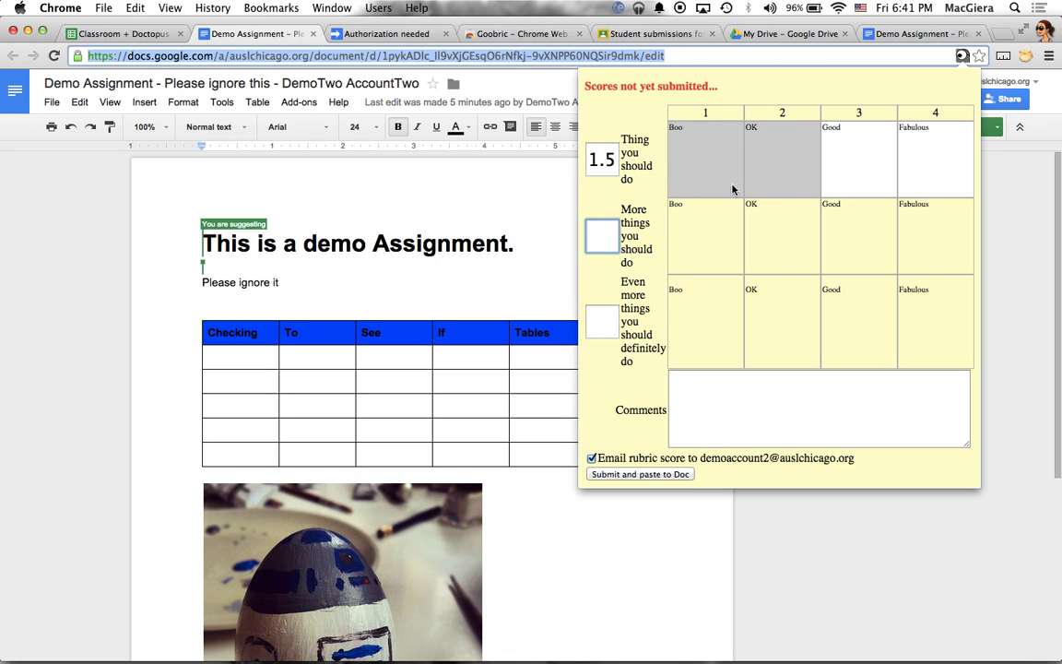
pyautogui.write('3')
pyautogui.press('Tab')
pyautogui.write('2')
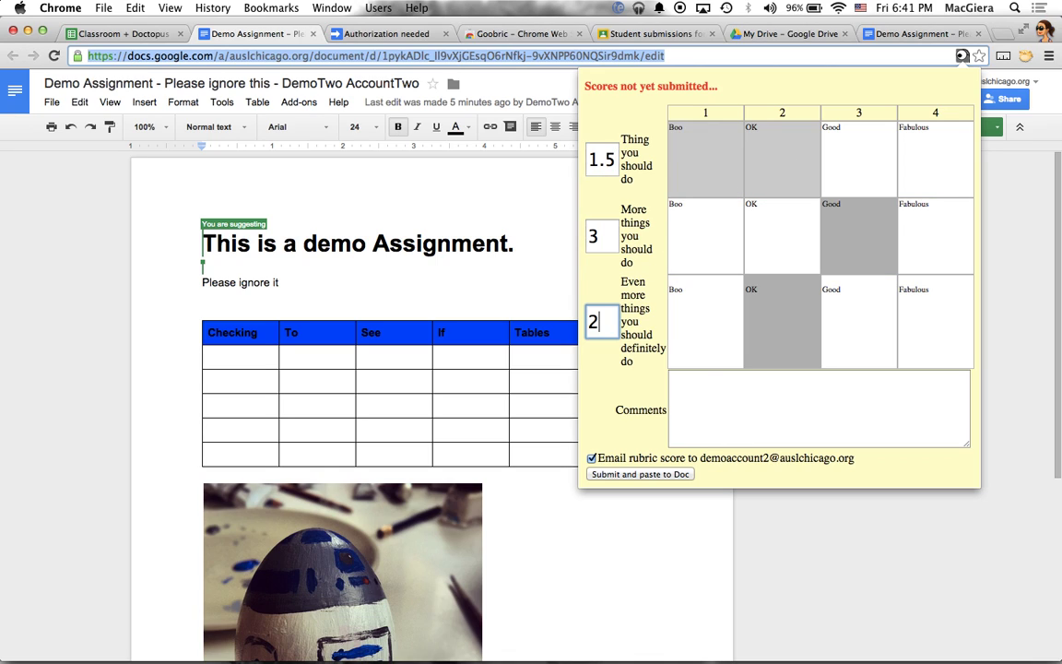
# Add the comment "asdfasdfasdfasdf" to the rubric, then submit the scores and paste them to the document
pyautogui.press('Tab')
pyautogui.write('a')
pyautogui.click(645, 474)
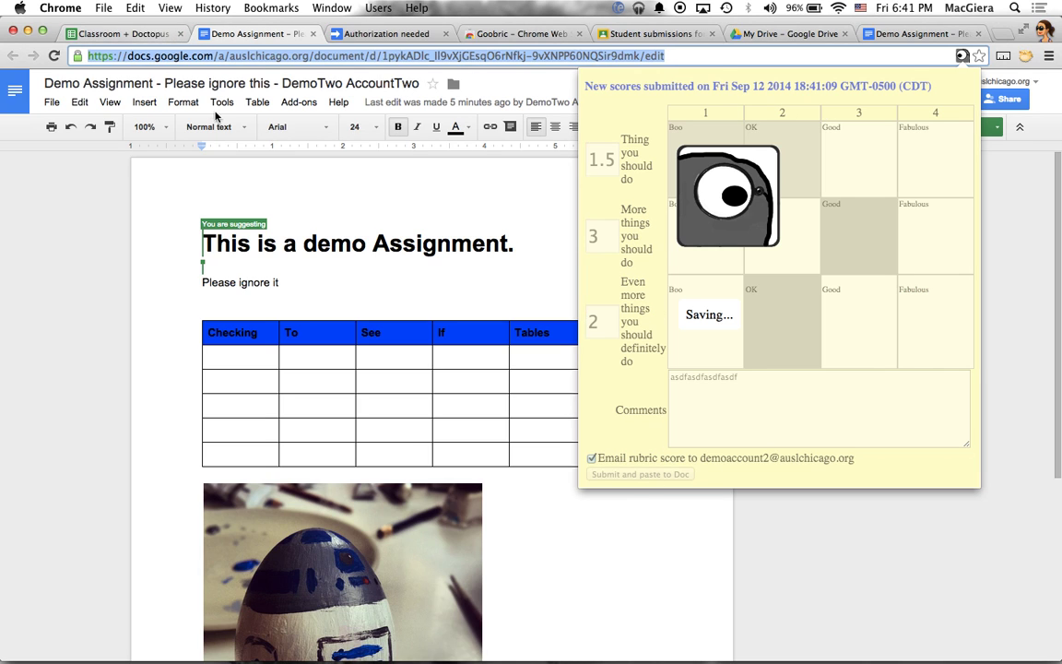
# Return to the "Classroom + Doctopus = :)" spreadsheet and have Doctopus look for new student submissions of the ingested assignment
pyautogui.click(380, 35)
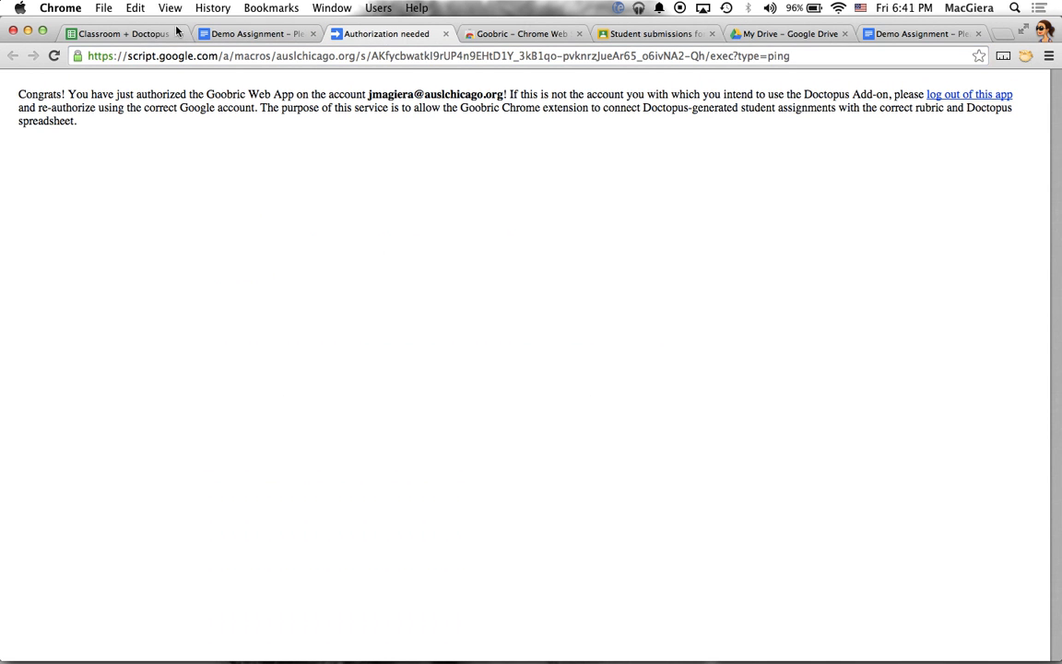
pyautogui.click(147, 34)
pyautogui.click(351, 321)
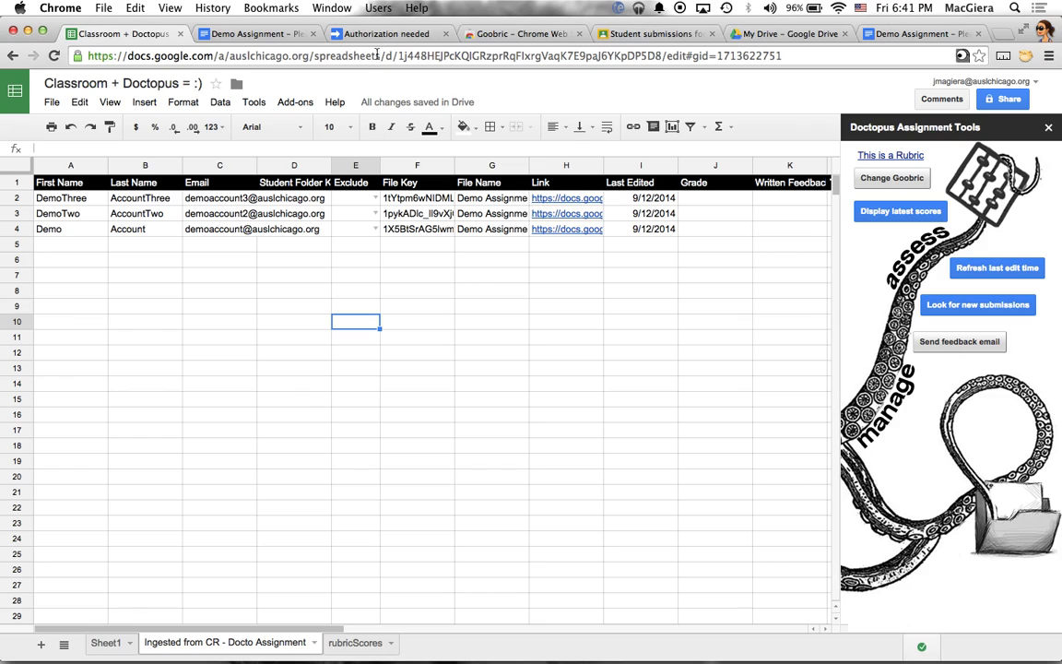
pyautogui.click(90, 250)
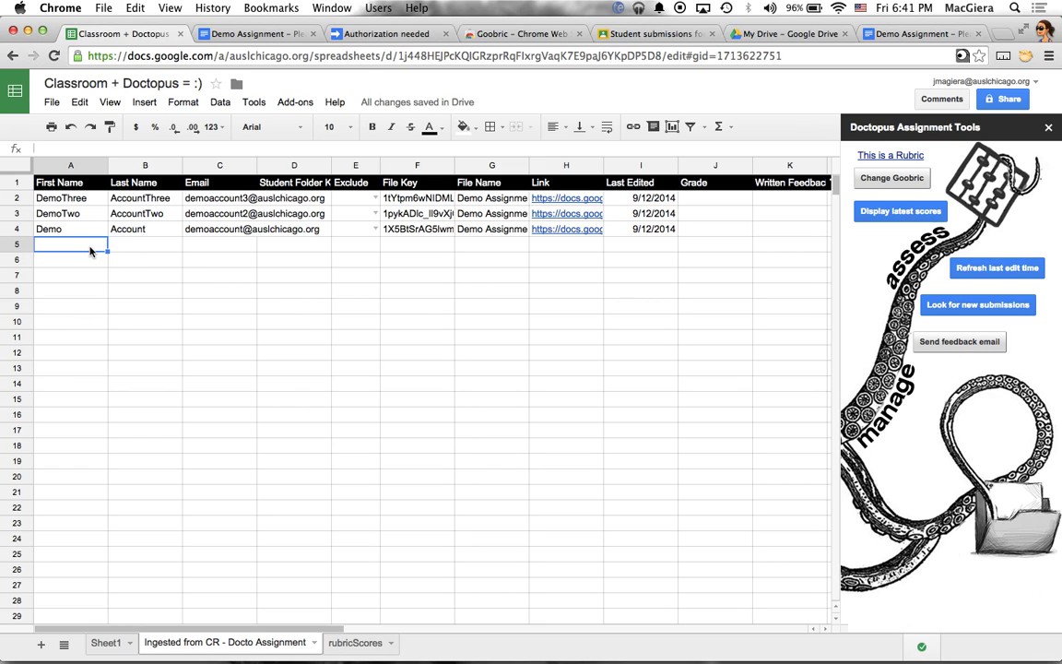
pyautogui.moveTo(64, 244); pyautogui.dragTo(681, 389)
pyautogui.click(595, 444)
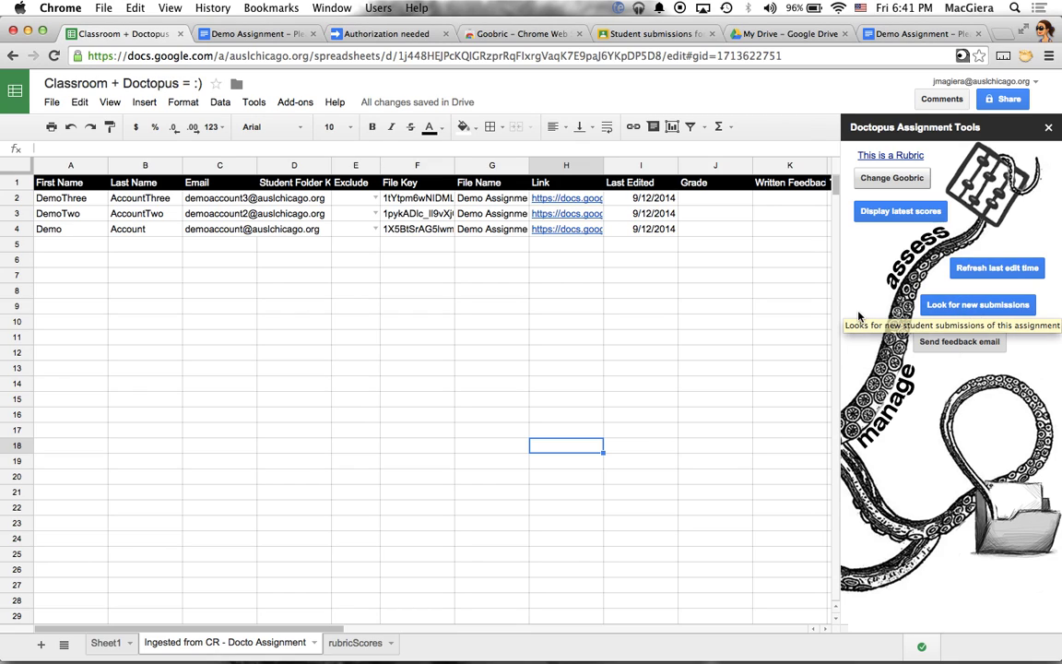
pyautogui.click(966, 307)
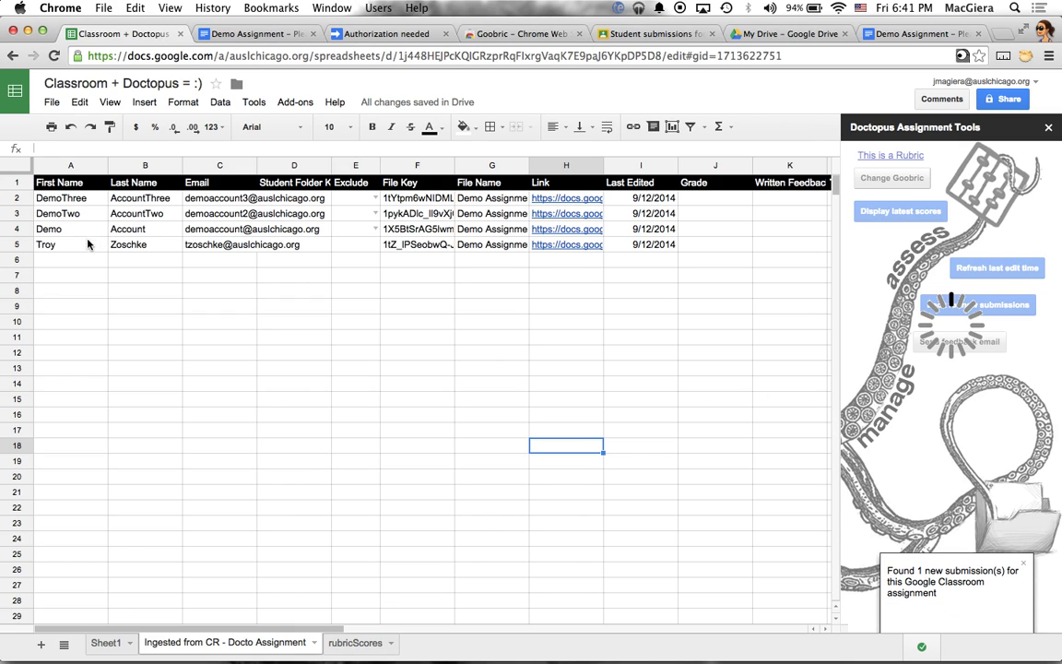
pyautogui.click(87, 244)
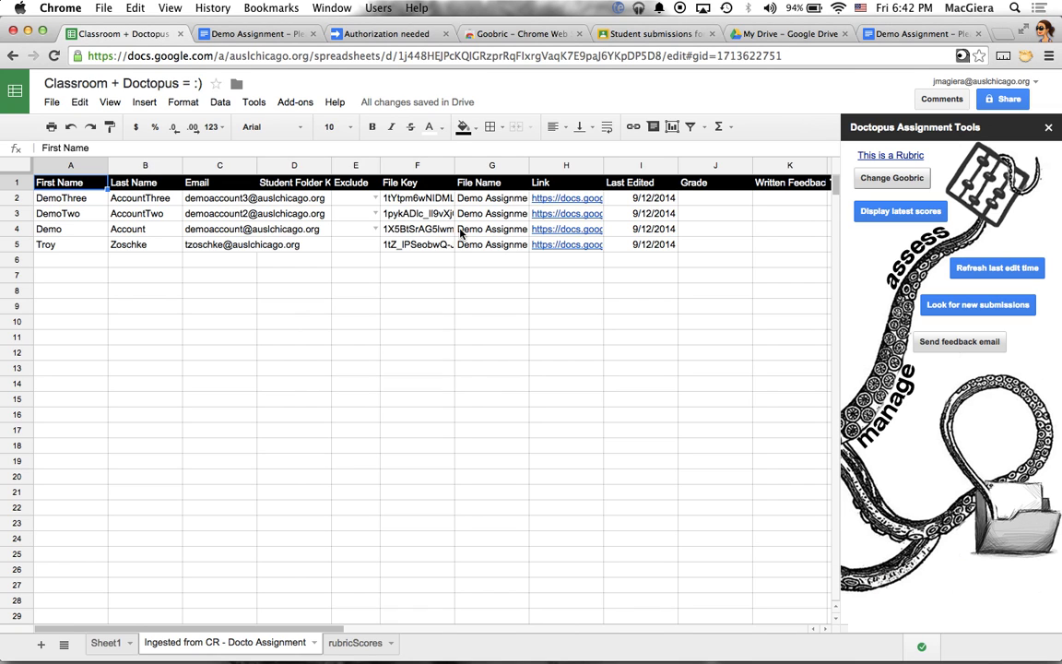
pyautogui.hotkey('ctrl', 'Up')
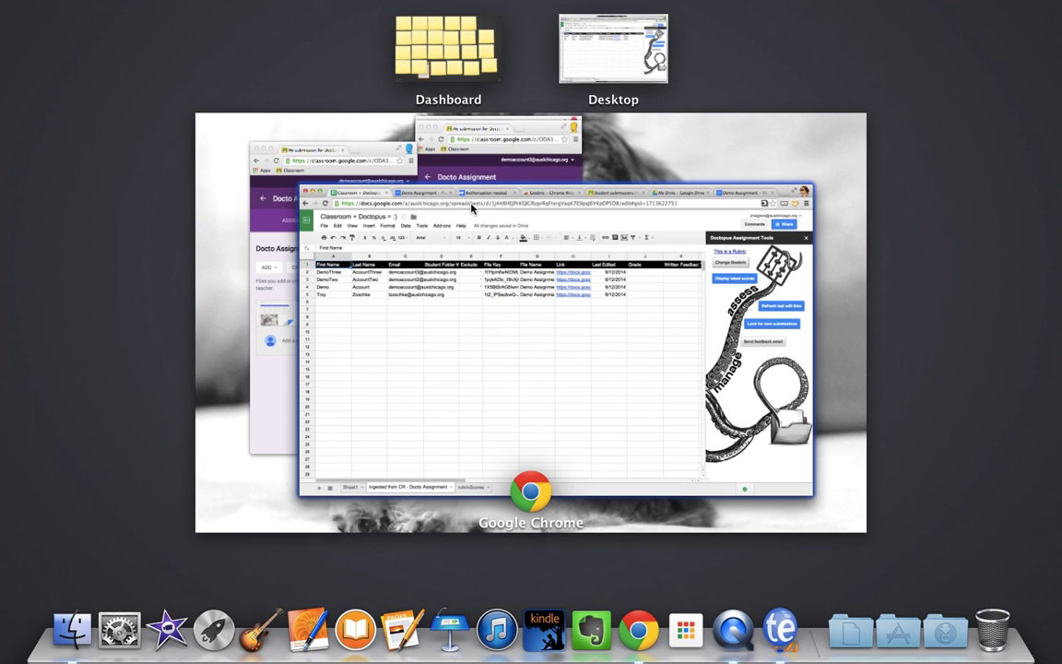
pyautogui.click(483, 297)
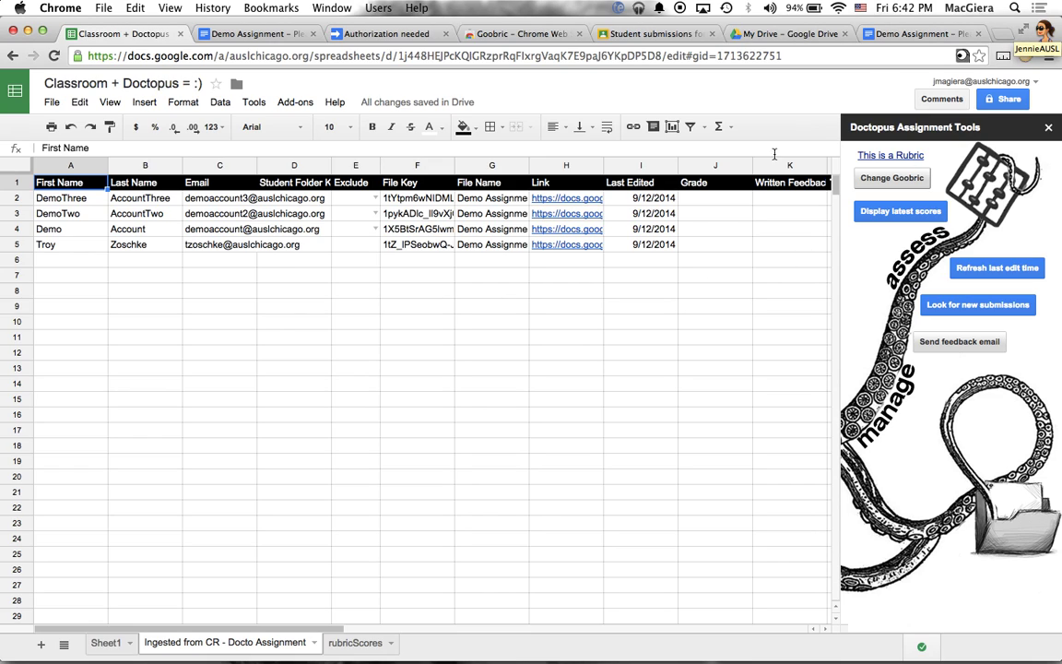
pyautogui.click(672, 305)
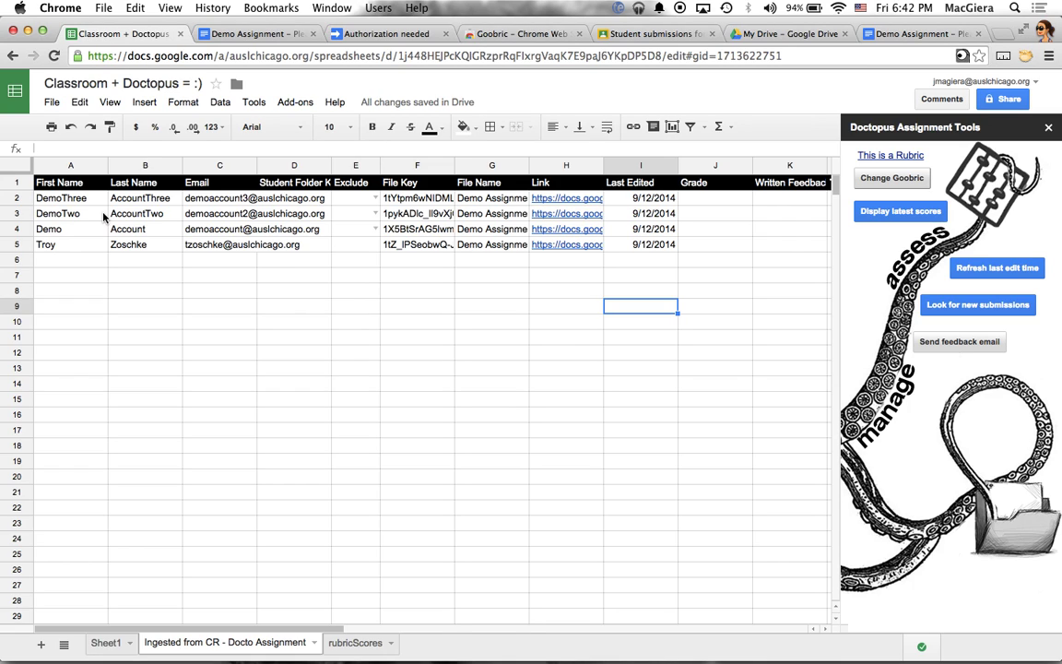
# Open plus.google.com in a new tab under the personal Chrome profile, and close the Gmail and Google Calendar tabs
pyautogui.click(1044, 31)
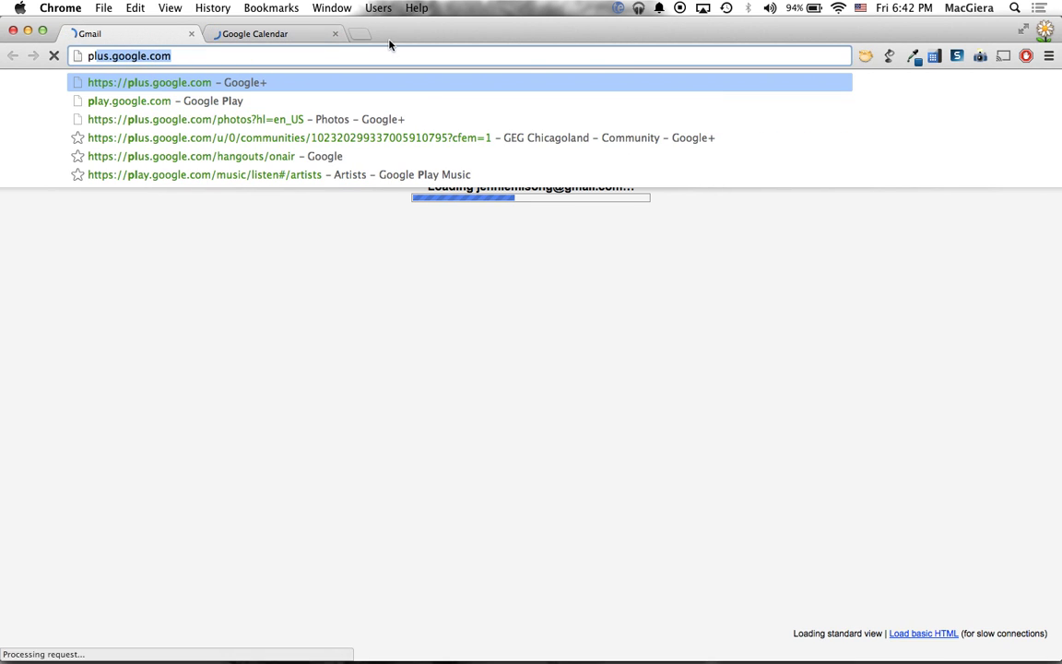
pyautogui.click(360, 34)
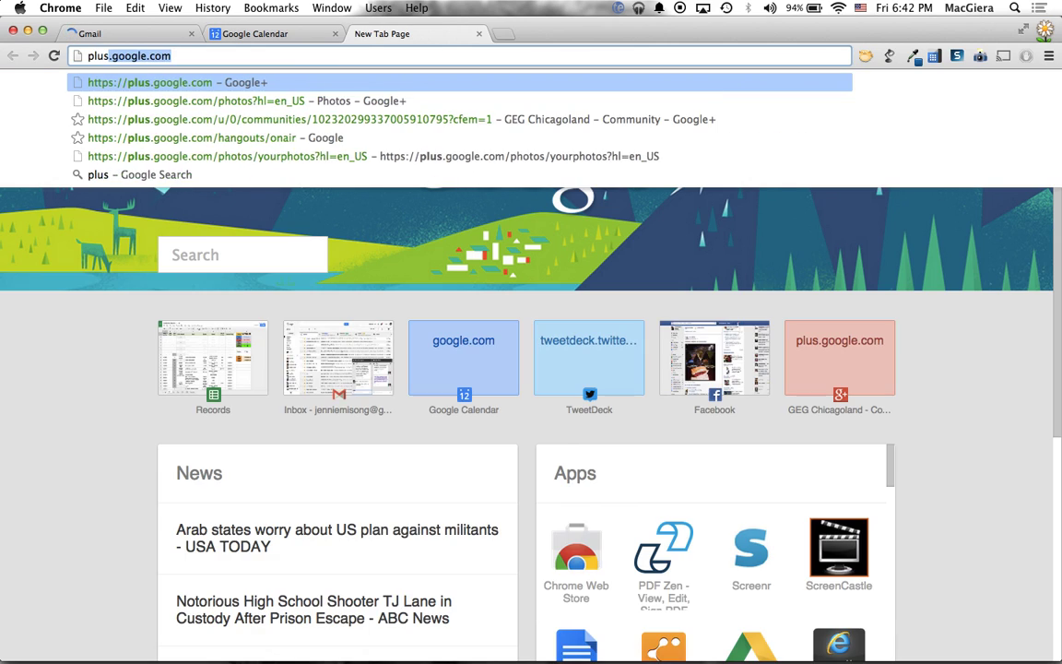
pyautogui.press('Return')
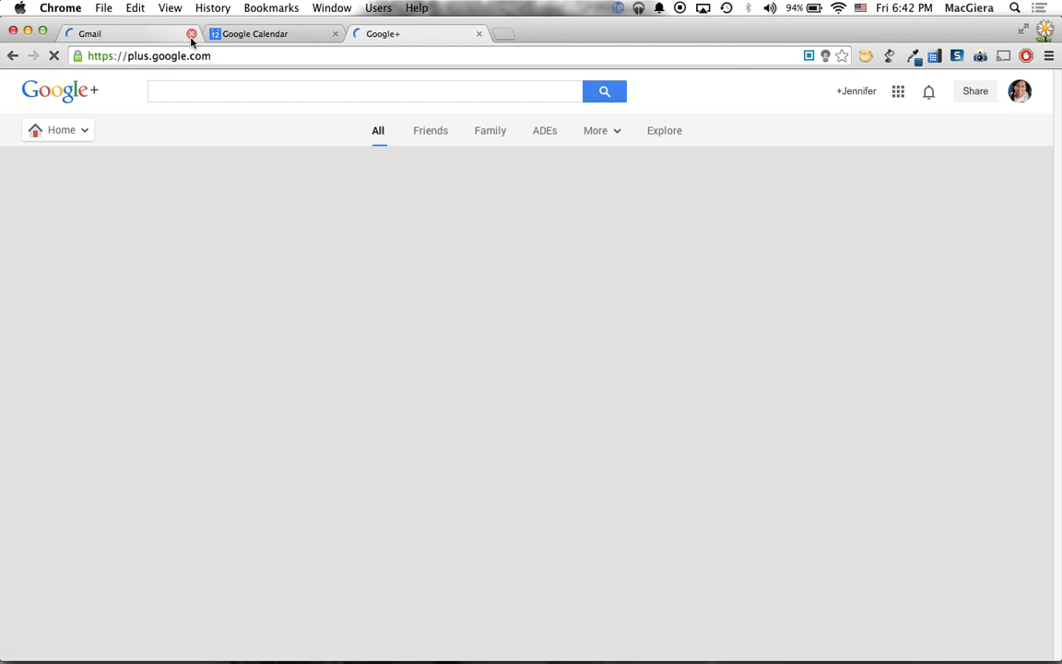
pyautogui.click(190, 34)
pyautogui.click(191, 34)
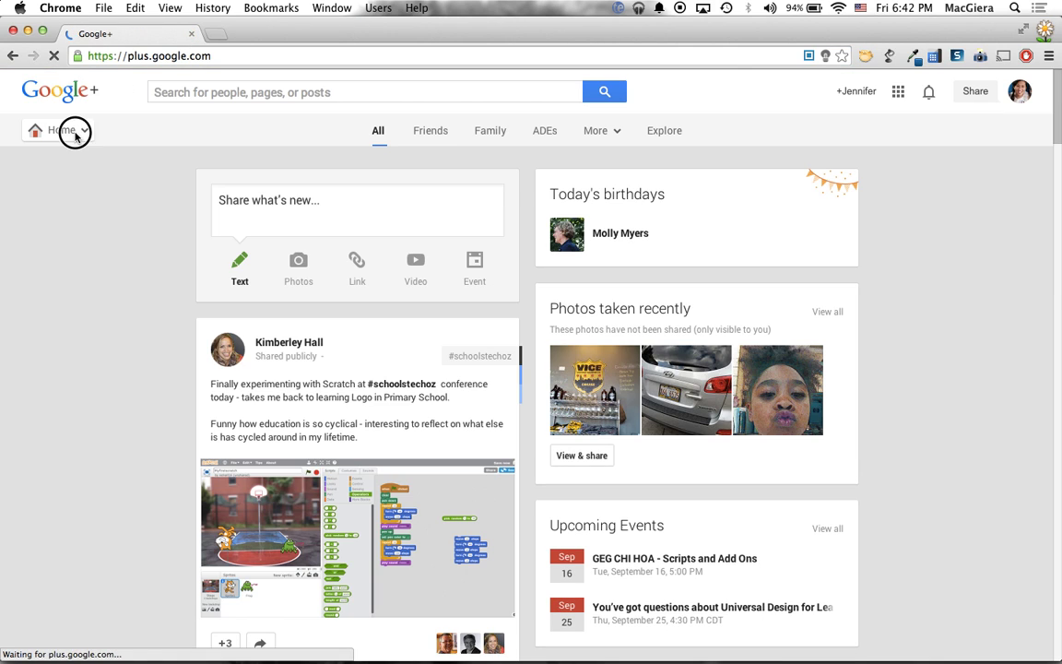
# Go to the account's own Google+ profile and open the "Integrating Classroom" image from the reshared Doctopus post
pyautogui.moveTo(71, 142)
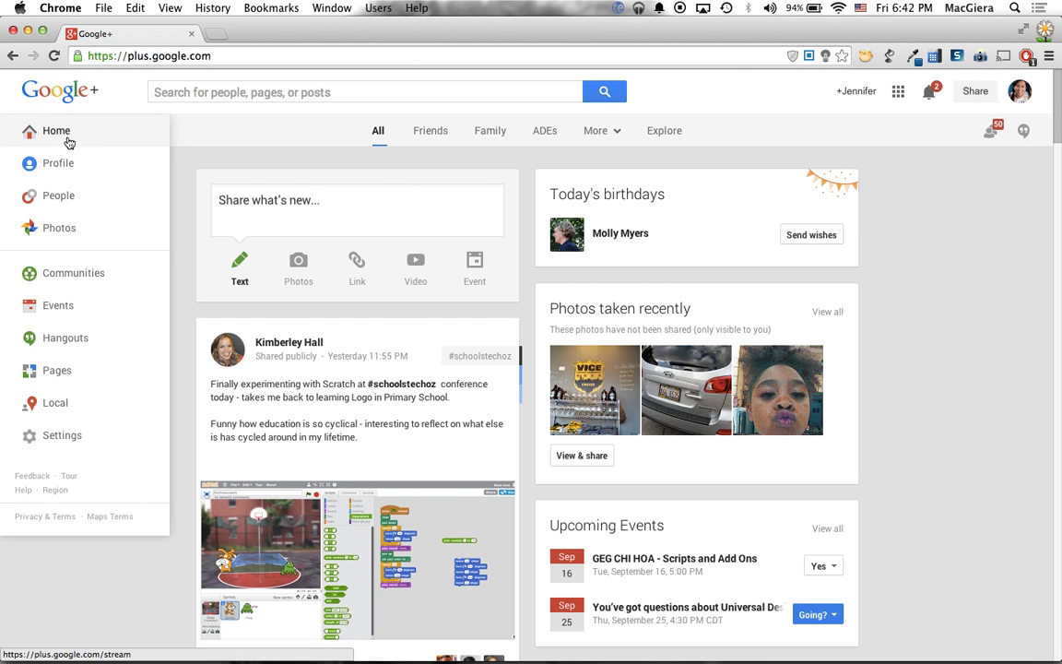
pyautogui.click(69, 142)
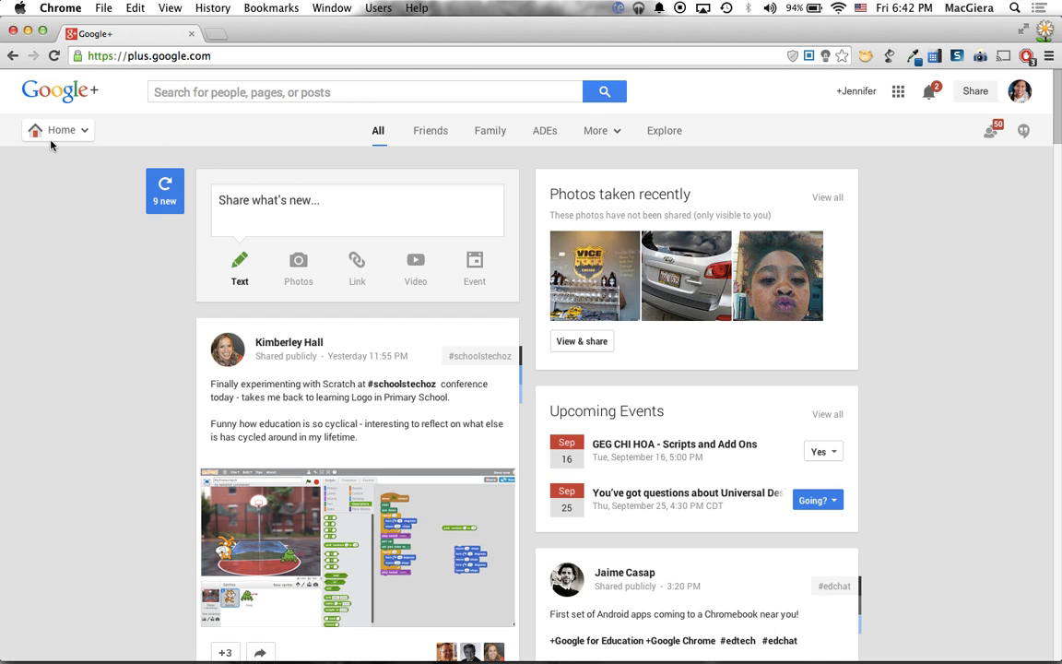
pyautogui.moveTo(63, 134)
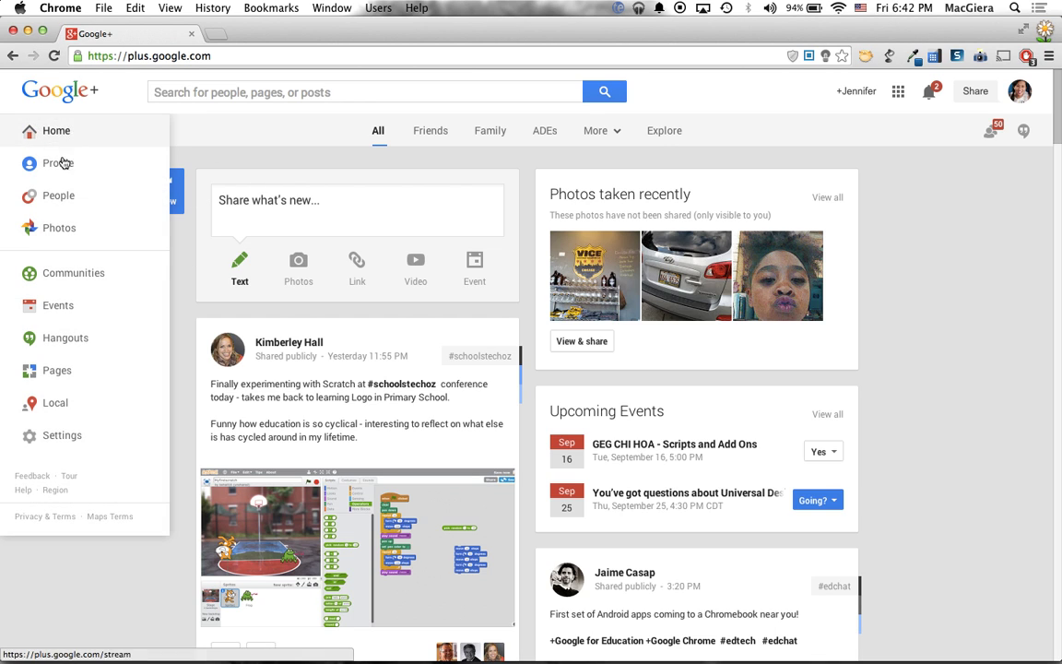
pyautogui.click(97, 166)
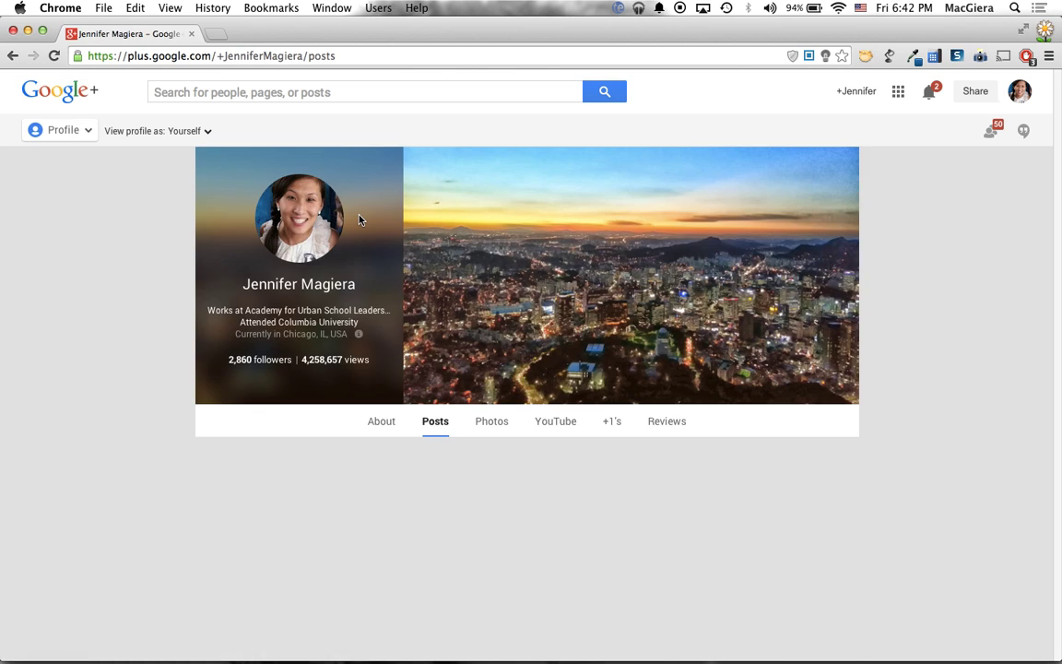
pyautogui.scroll(-8, 359, 219)
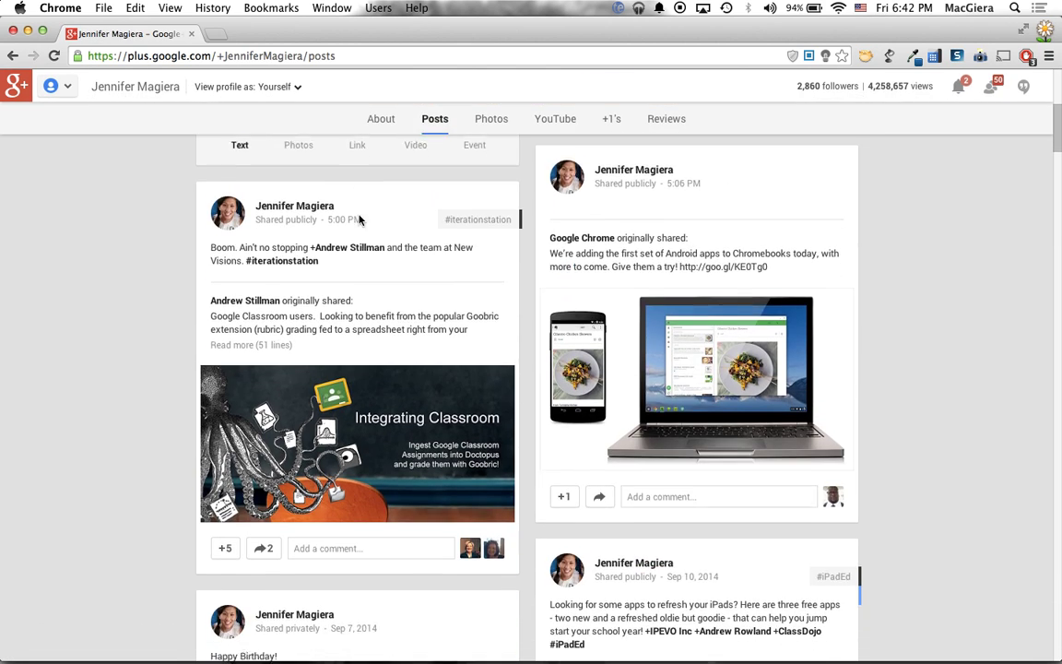
pyautogui.click(367, 369)
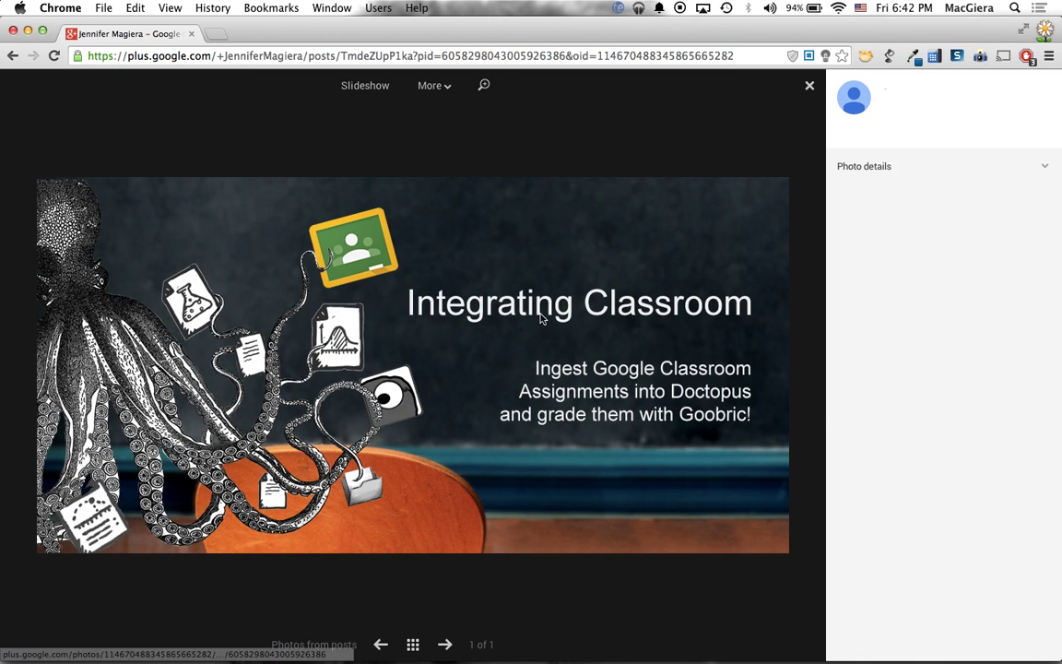
# Examine the post's section on what the Classroom integration doesn't do, highlighting its introduction and all four listed limitations
pyautogui.scroll(-10, 922, 226)
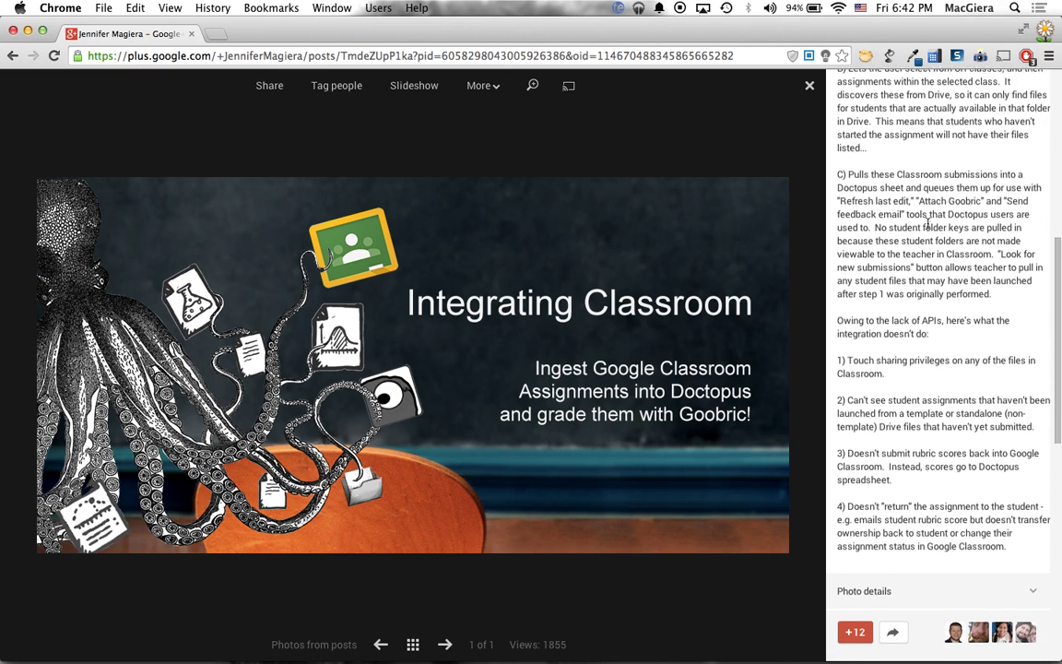
pyautogui.scroll(-3, 927, 224)
pyautogui.moveTo(843, 230); pyautogui.dragTo(937, 241)
pyautogui.click(934, 247)
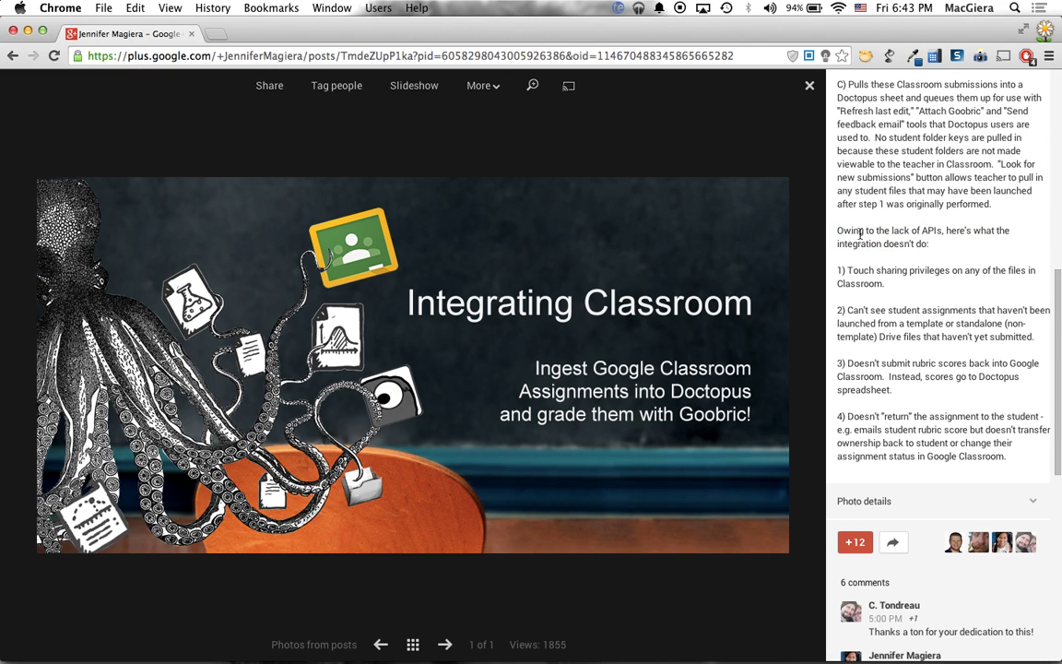
pyautogui.moveTo(834, 230); pyautogui.dragTo(939, 469)
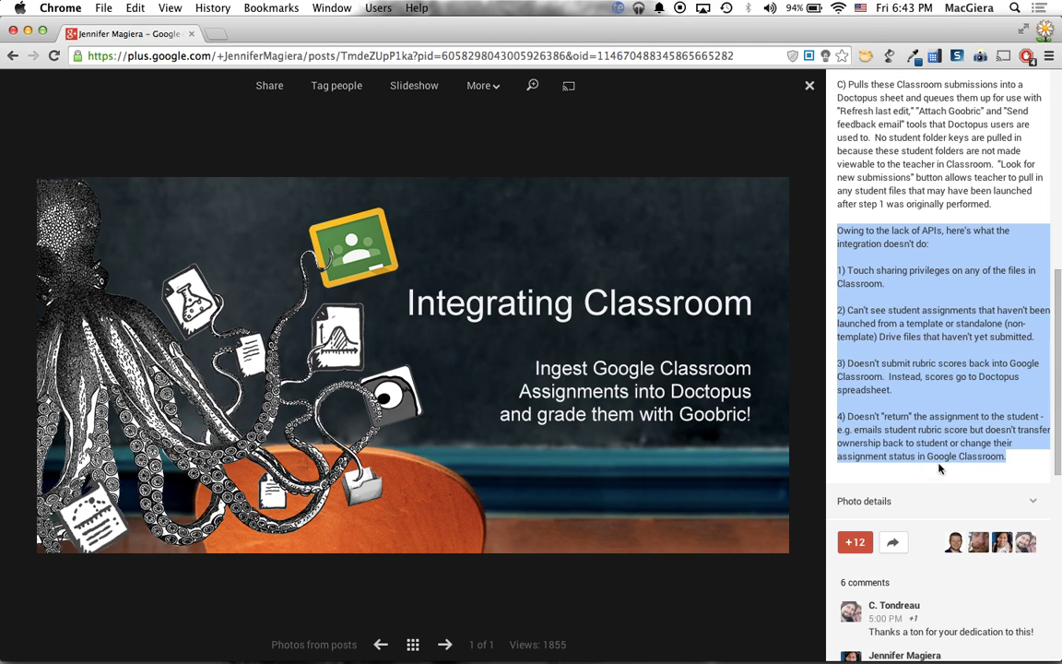
pyautogui.click(930, 370)
pyautogui.scroll(-2, 863, 237)
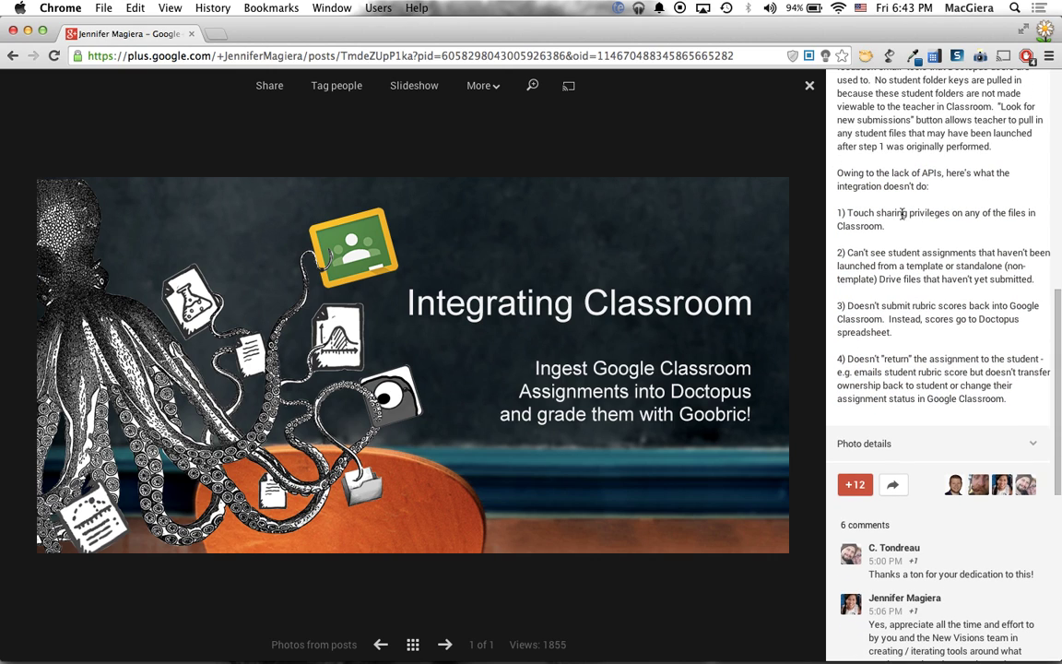